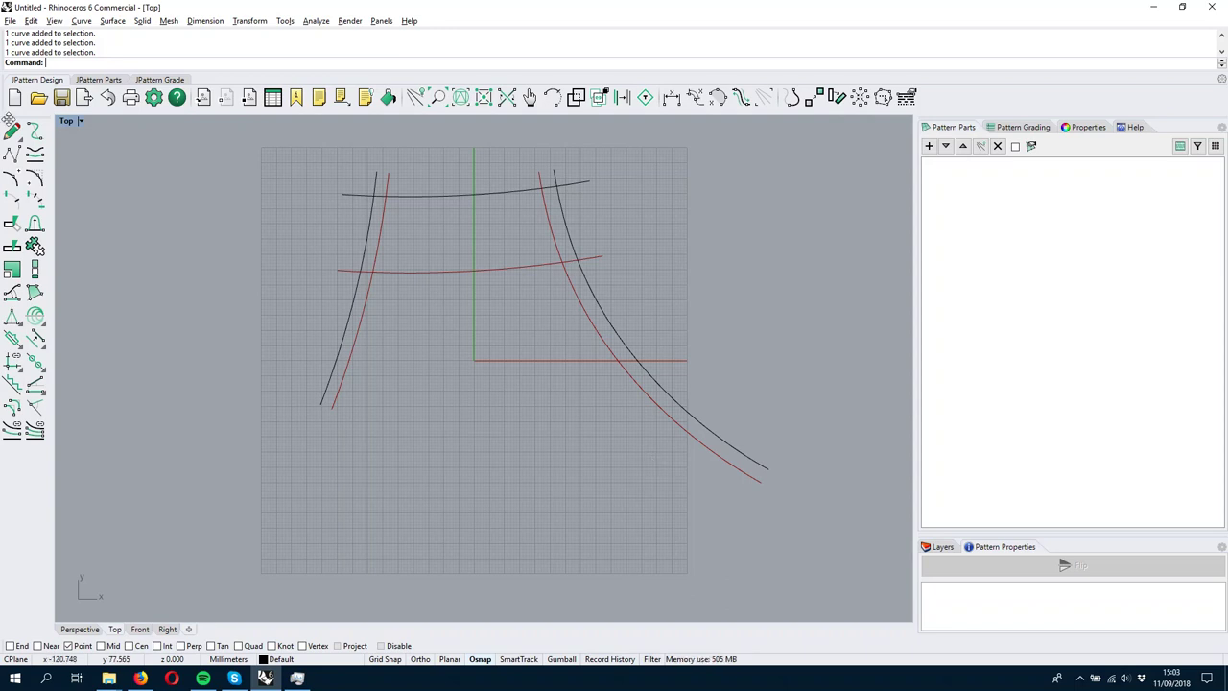
Draw two-point base curves with J_BaseCurveCreate across the lower ends of the left and right curve pairs
left_click(13, 132)
left_click(301, 389)
left_click(350, 405)
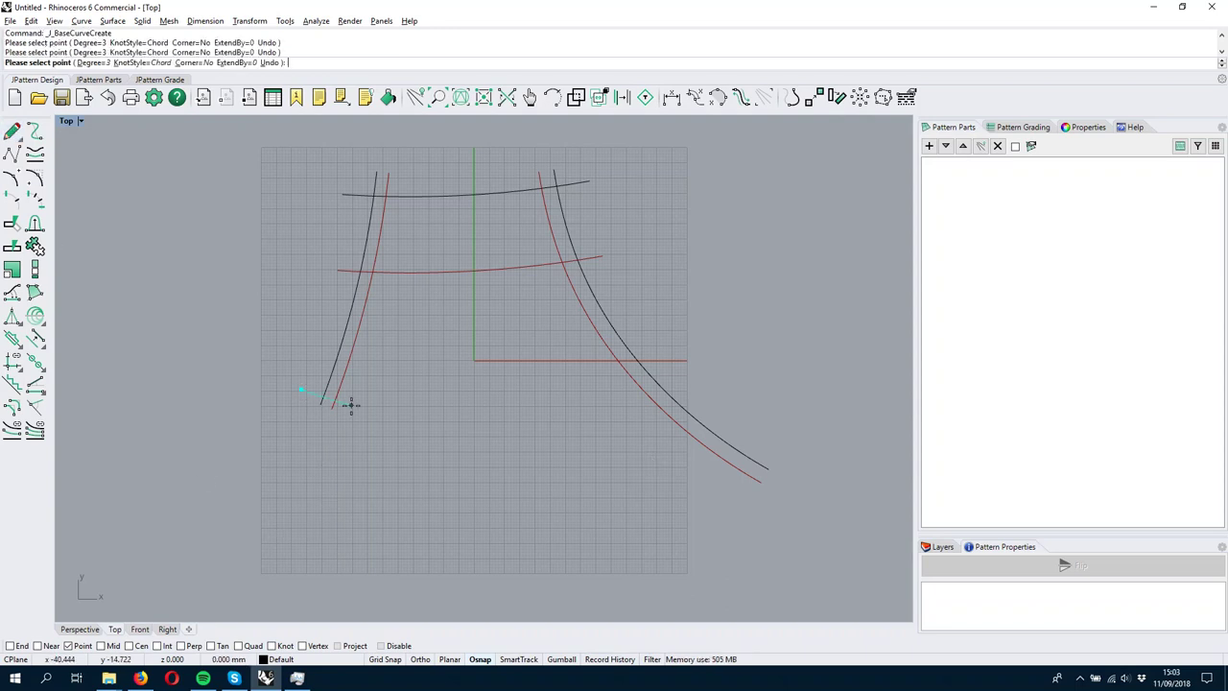
key("Return")
key("Return")
left_click(764, 443)
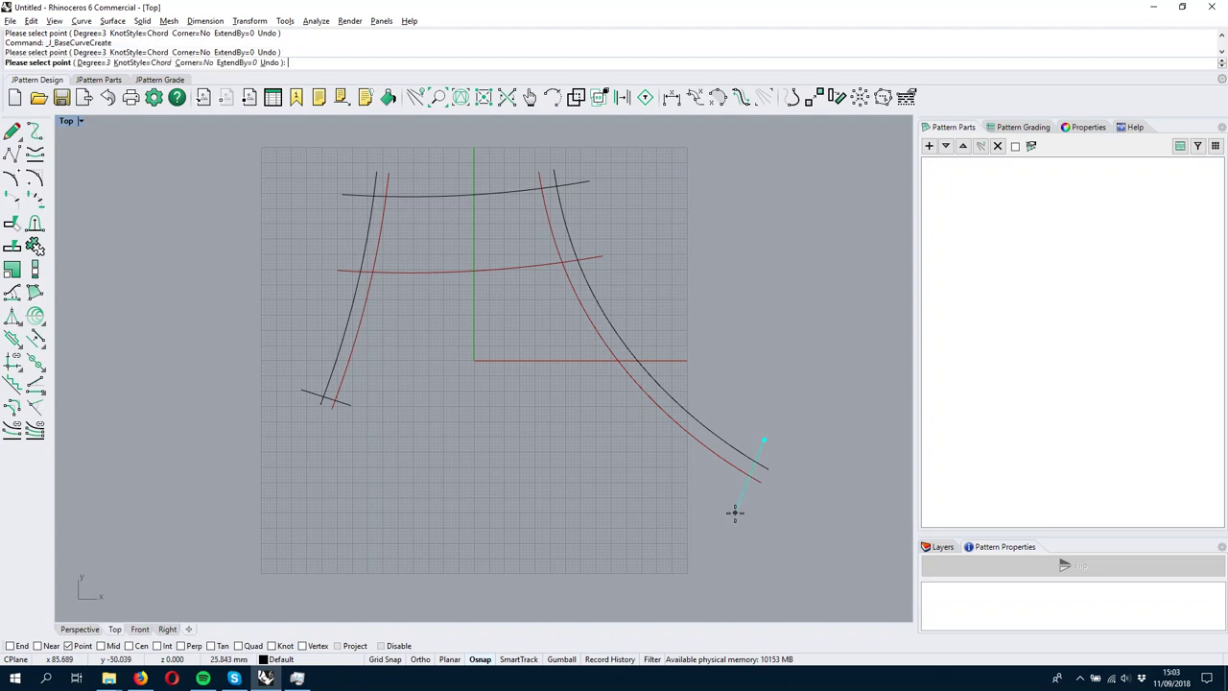
left_click(732, 509)
key("Return")
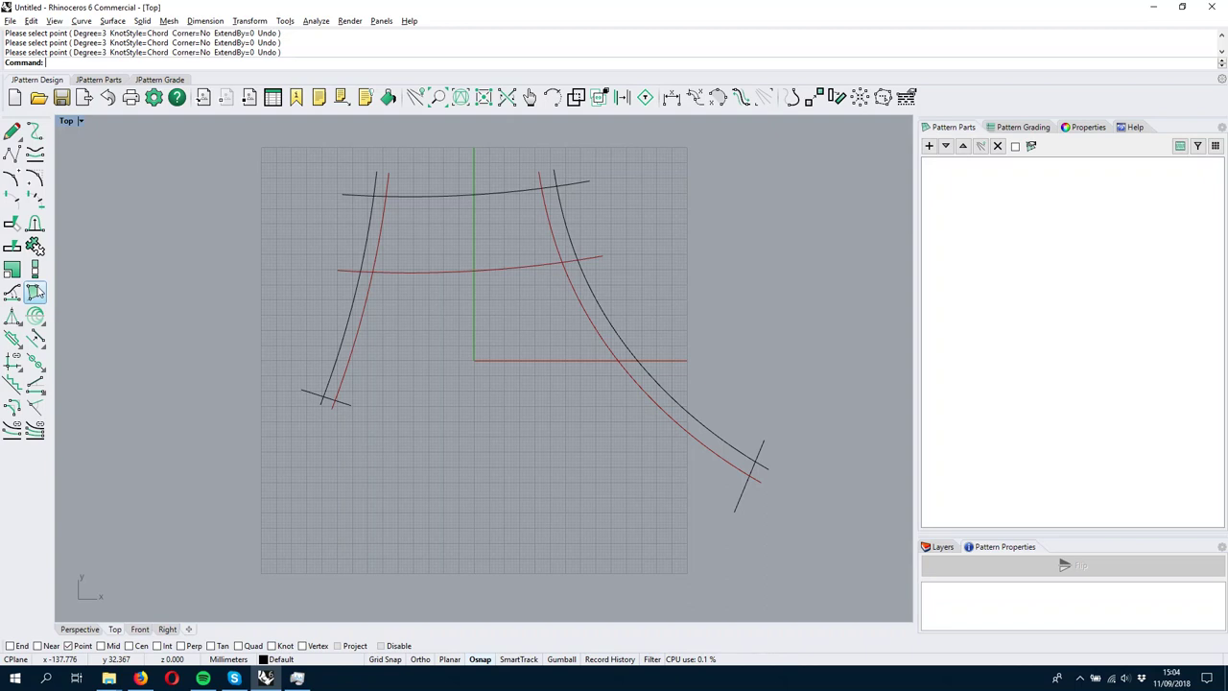
Start a pattern boundary by picking the left, top, right, lower red, middle and lower-left curves
left_click(35, 293)
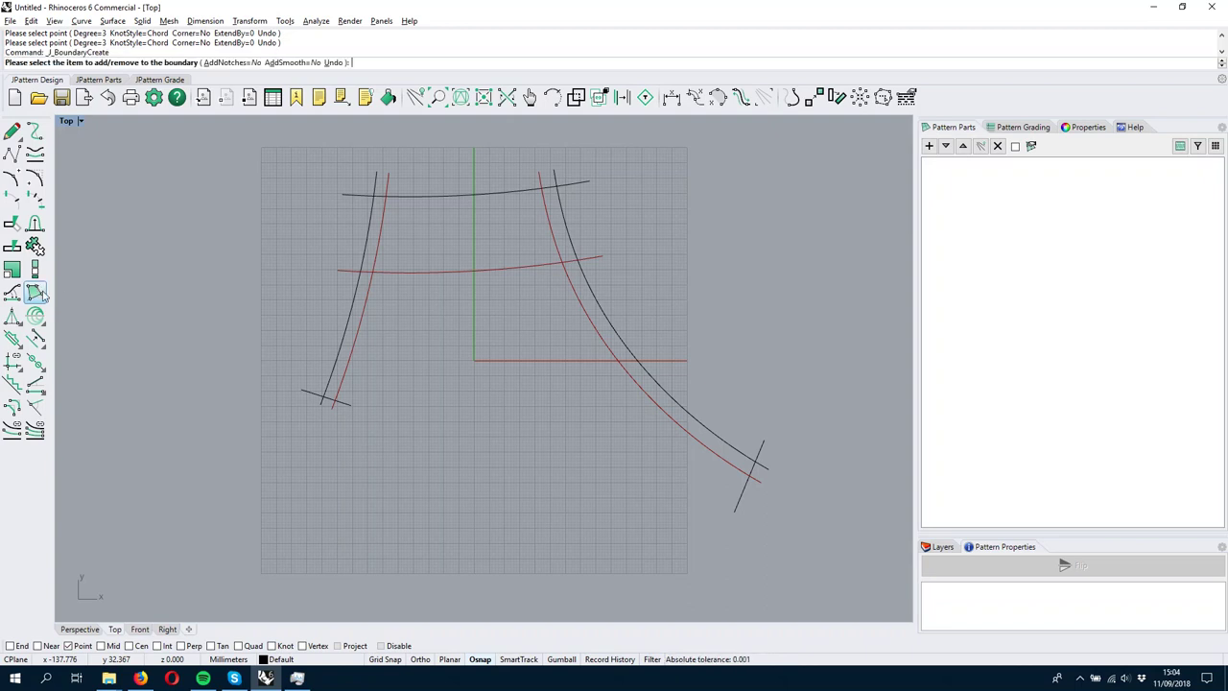
left_click(351, 321)
left_click(430, 198)
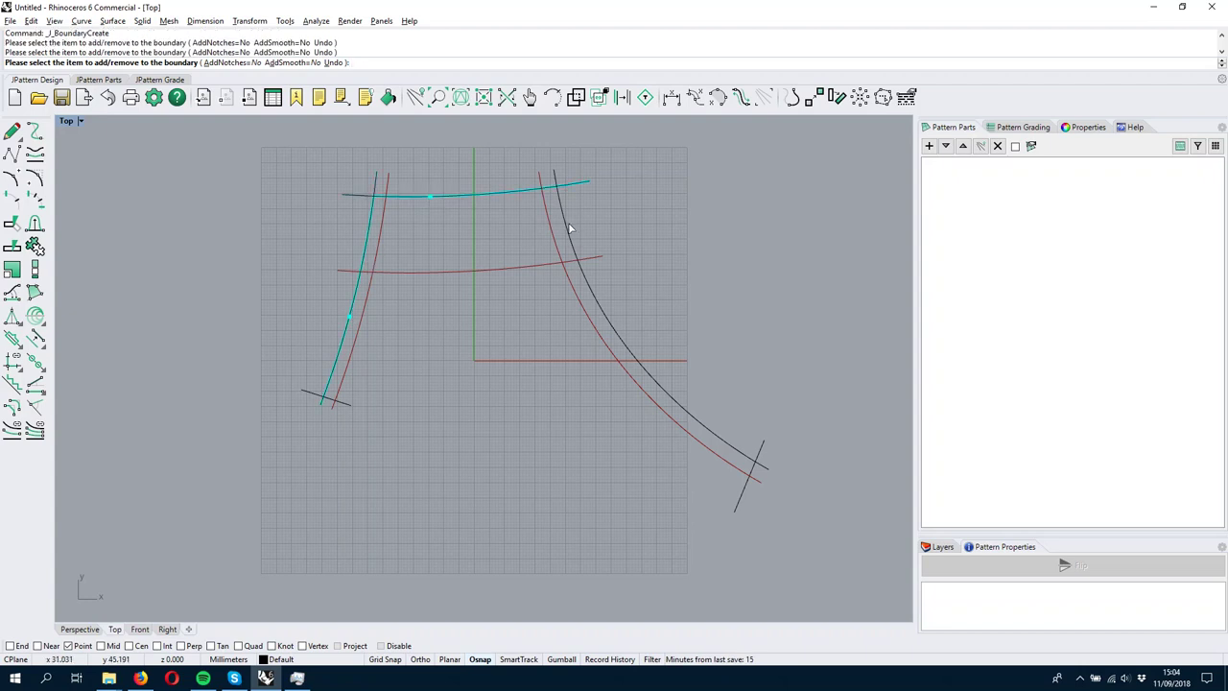
left_click(566, 225)
left_click(752, 467)
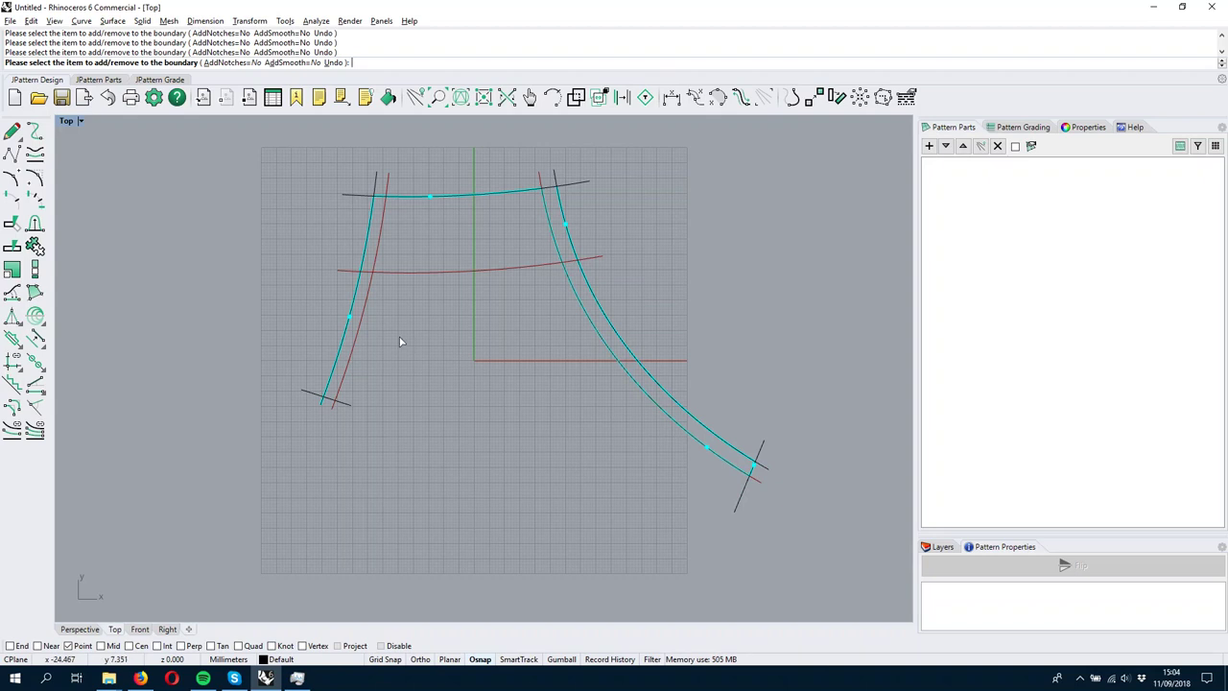
left_click(492, 269)
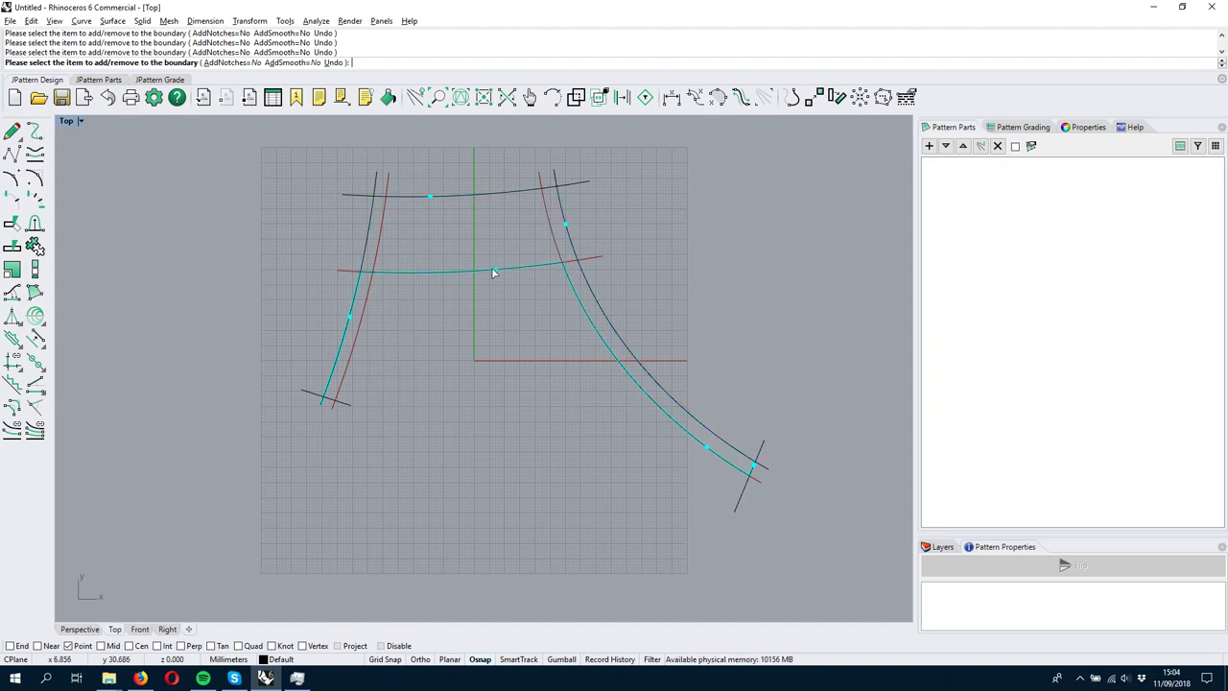
left_click(356, 328)
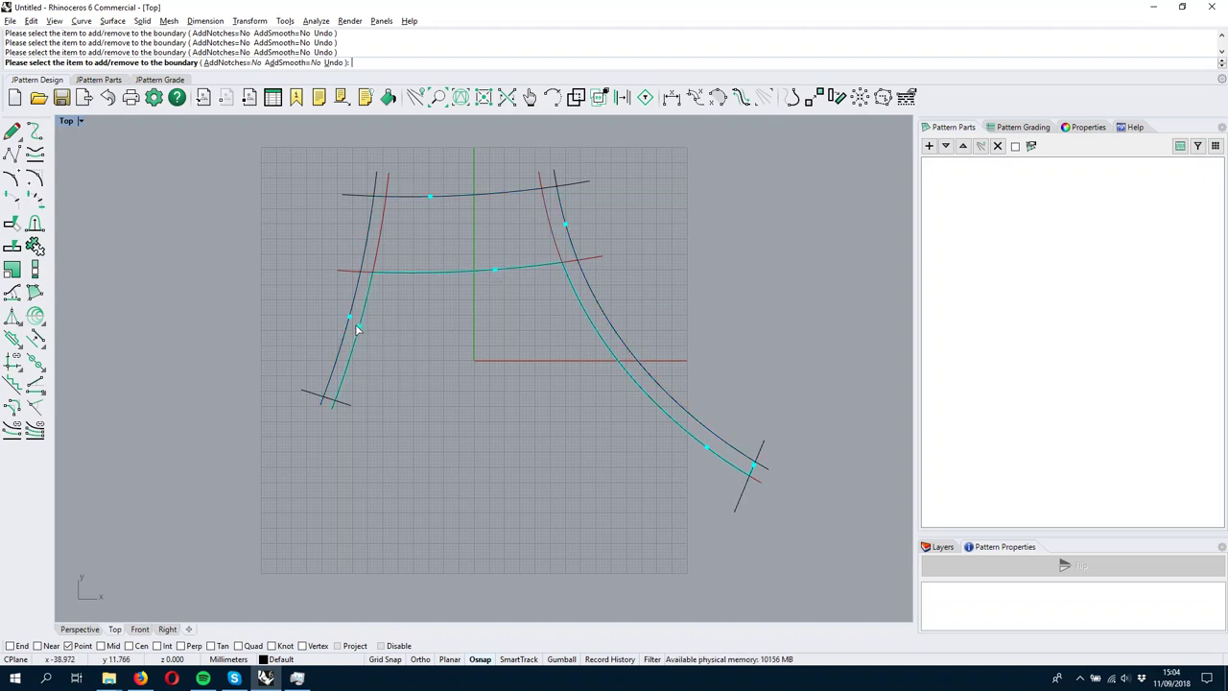
left_click(334, 404)
Add the upper-left black segment, the top curve and the right curve's lower segment, then finish the boundary
scroll(493, 233, "up", 2)
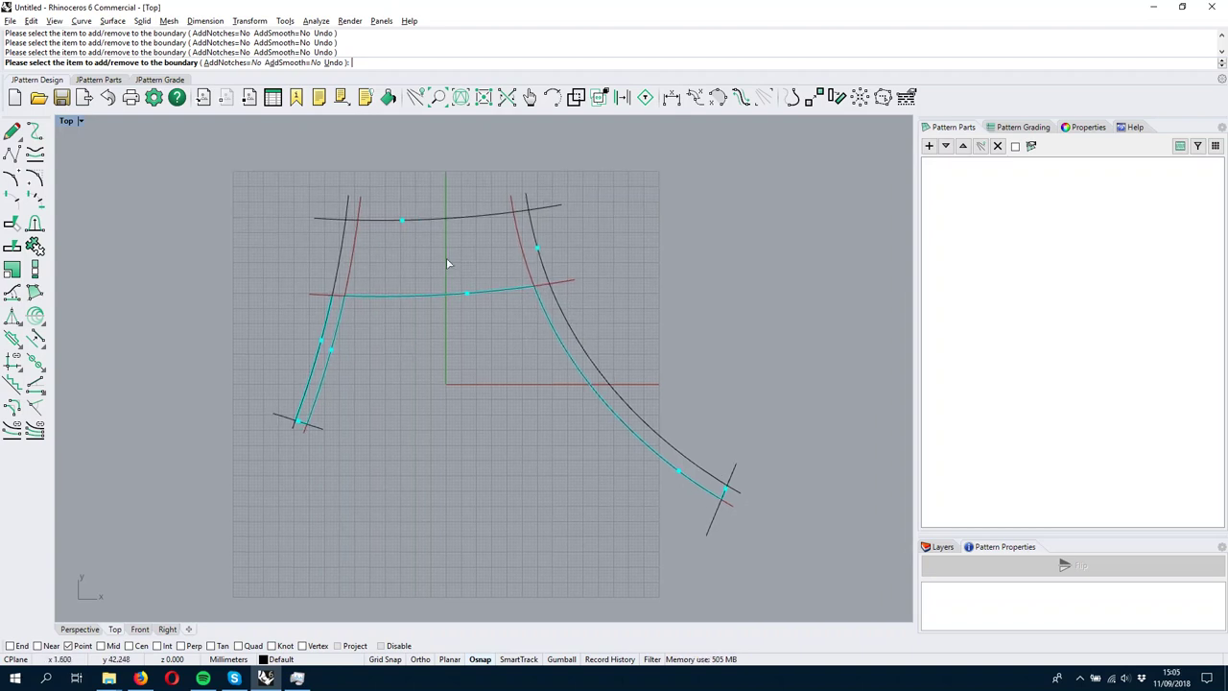
scroll(414, 277, "down", 1)
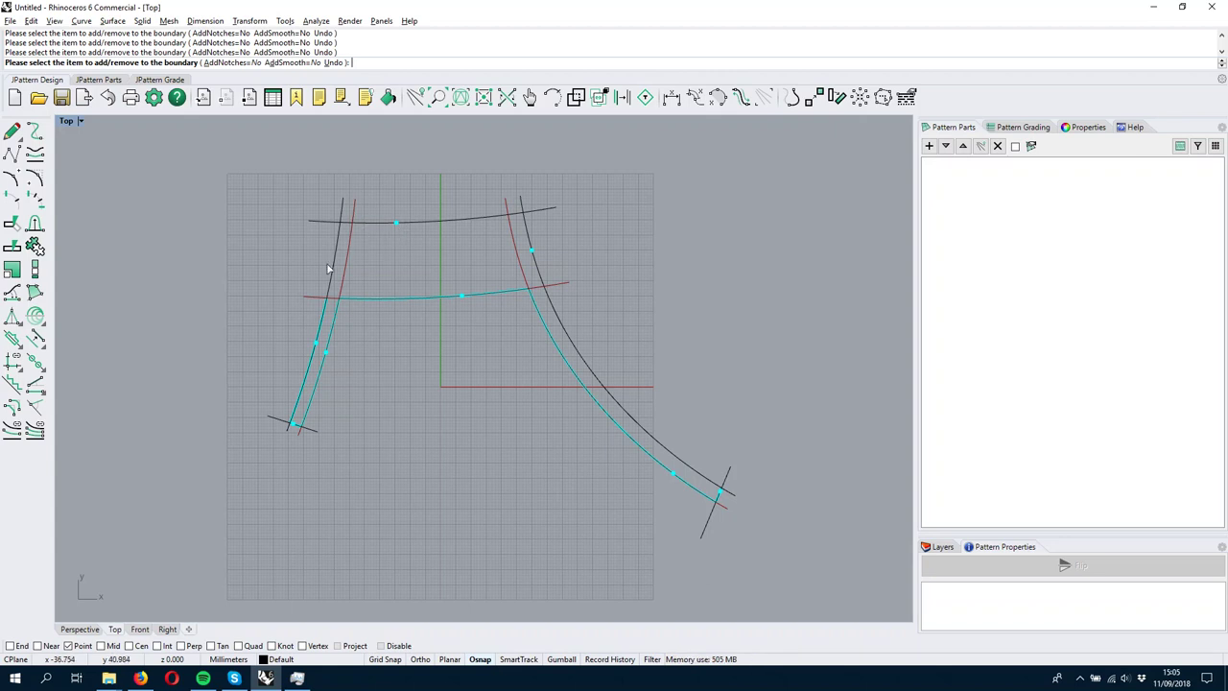
scroll(307, 329, "up", 2)
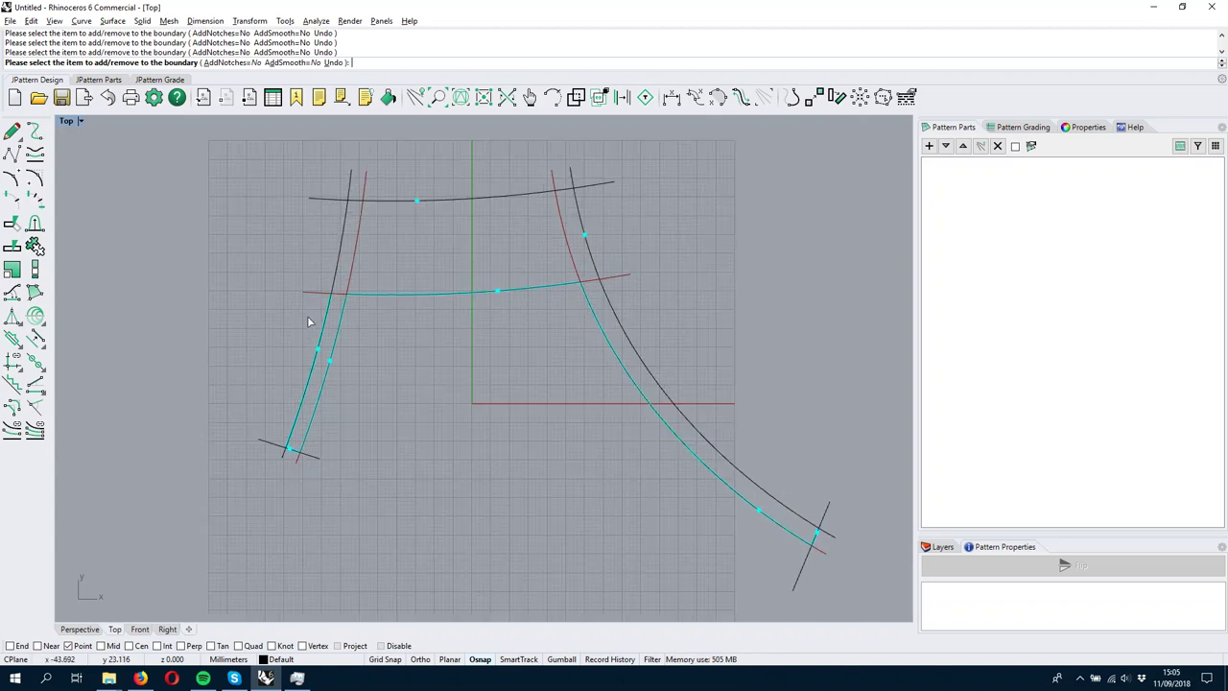
left_click(360, 204)
left_click(568, 194)
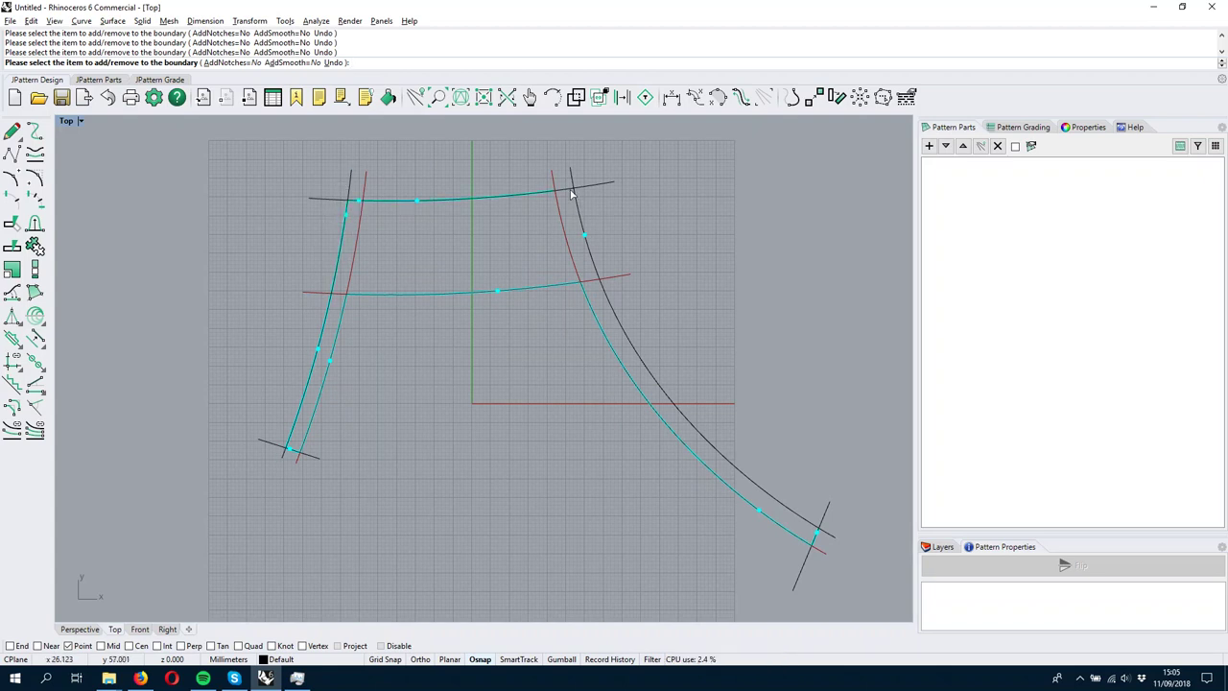
left_click(604, 300)
left_click_drag(750, 439, 744, 365)
scroll(245, 248, "down", 1)
key("Return")
scroll(301, 291, "down", 1)
scroll(482, 349, "up", 1)
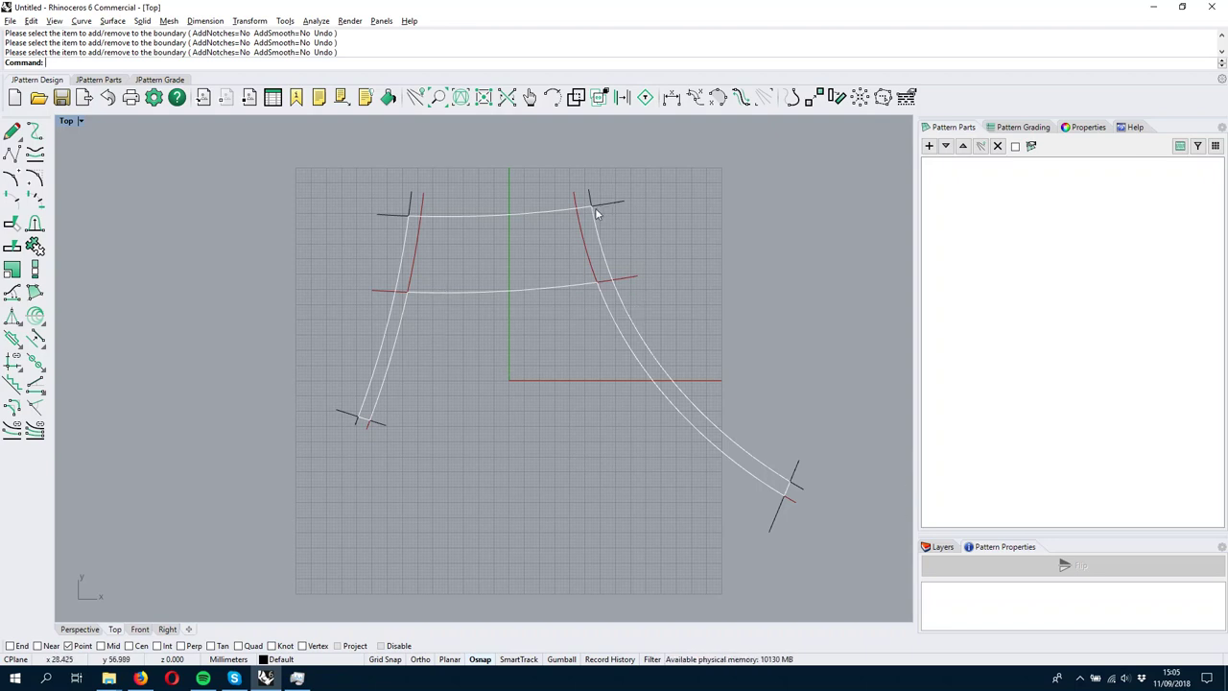
Select a boundary curve from the overlapping-curves list and try Generic Edit on it
left_click(495, 294)
left_click(543, 332)
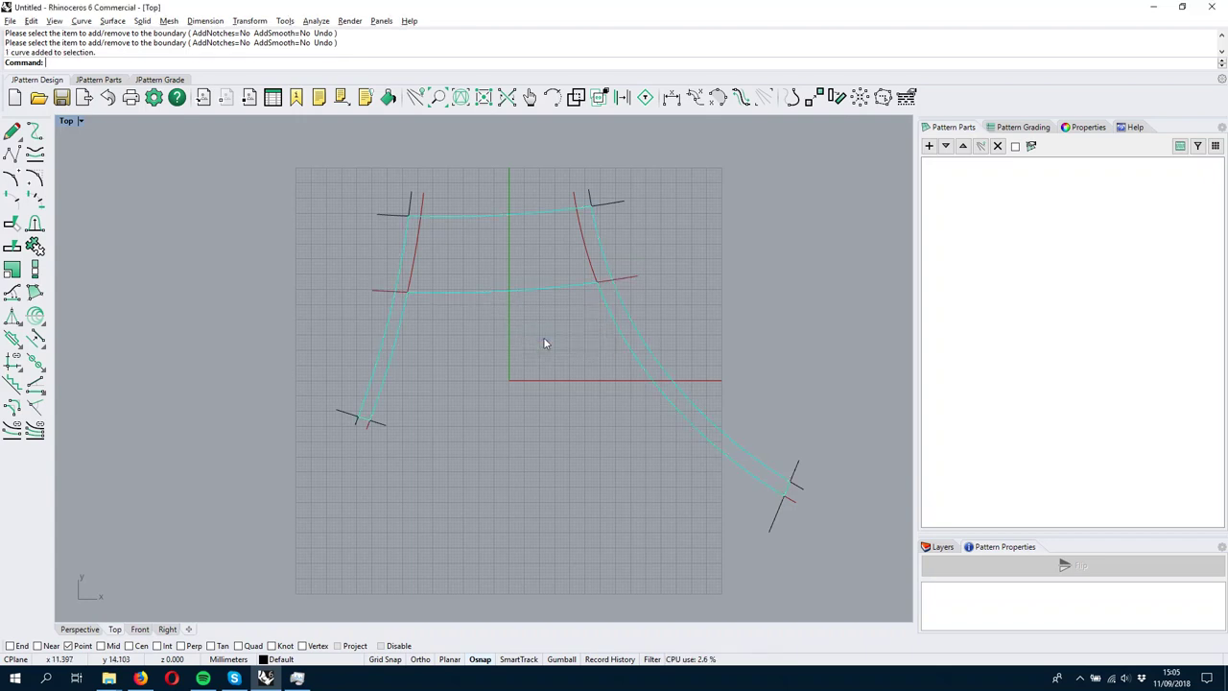
left_click(530, 97)
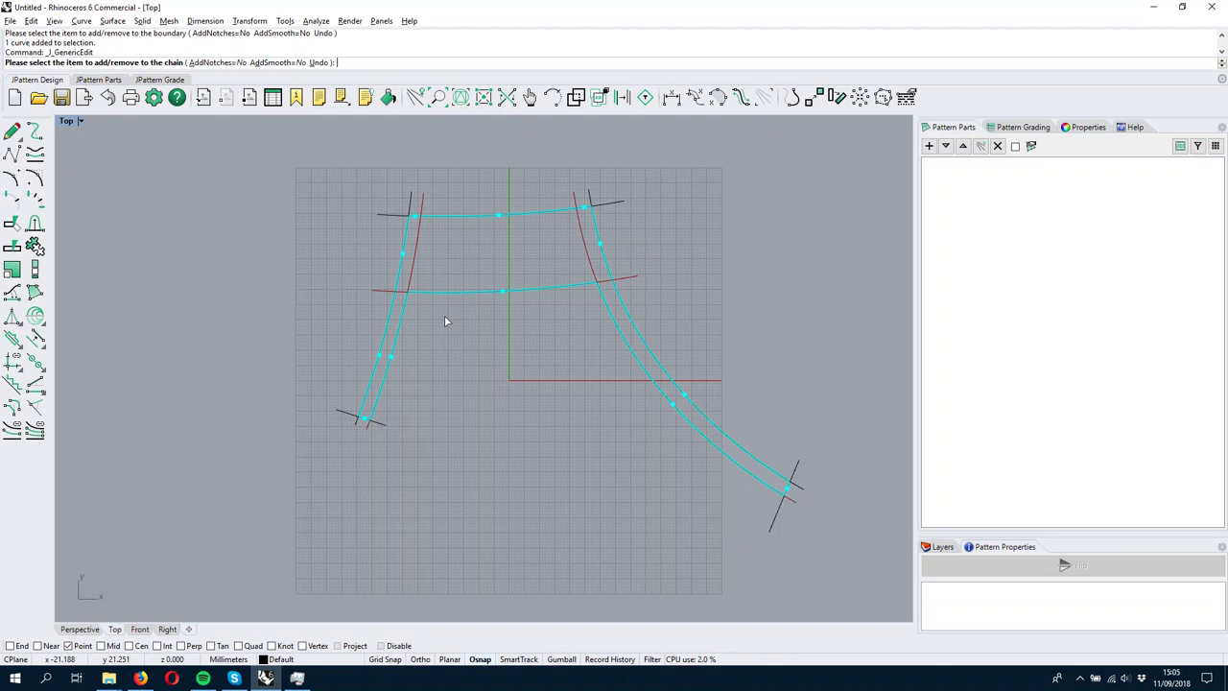
key("Return")
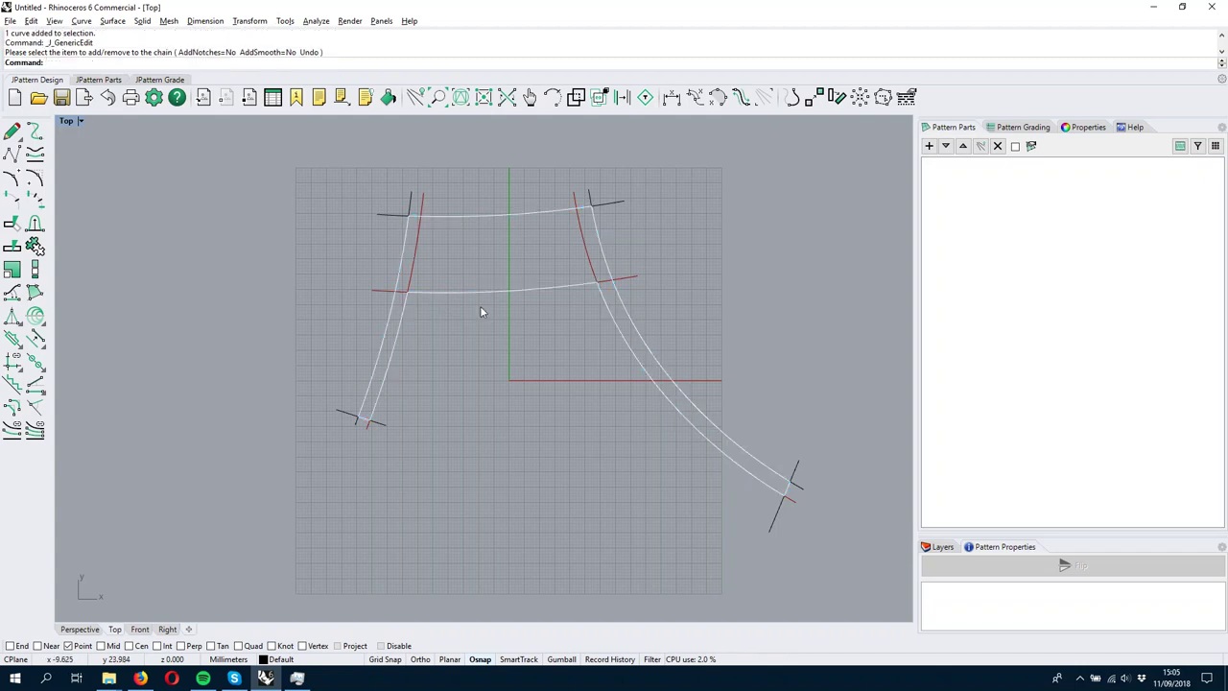
Select 'curve - boundary (9)' from the Selection Menu and delete it
left_click(481, 294)
left_click(516, 337)
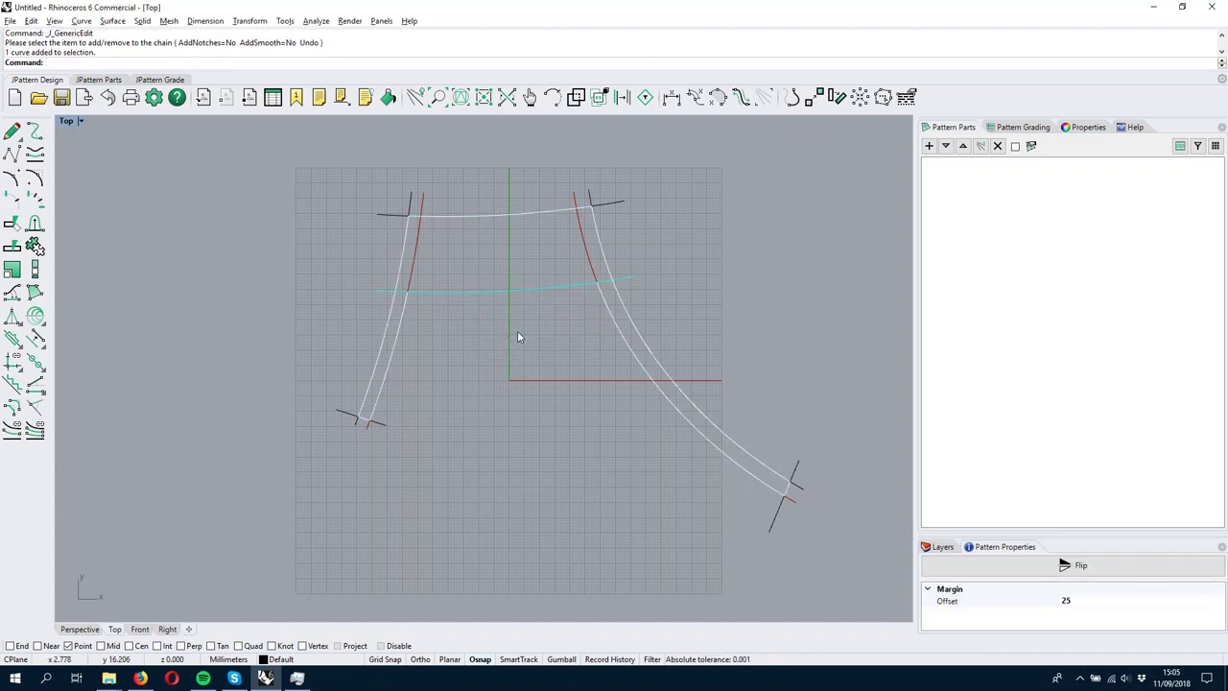
left_click(509, 293)
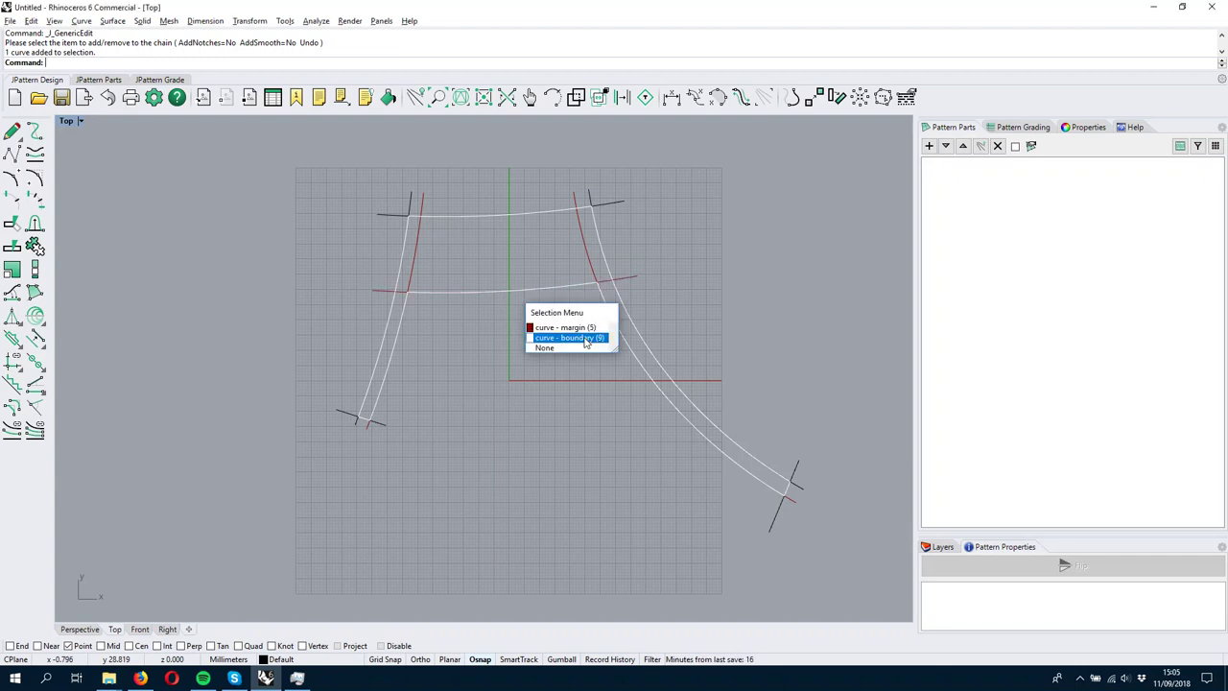
left_click(585, 339)
key("Delete")
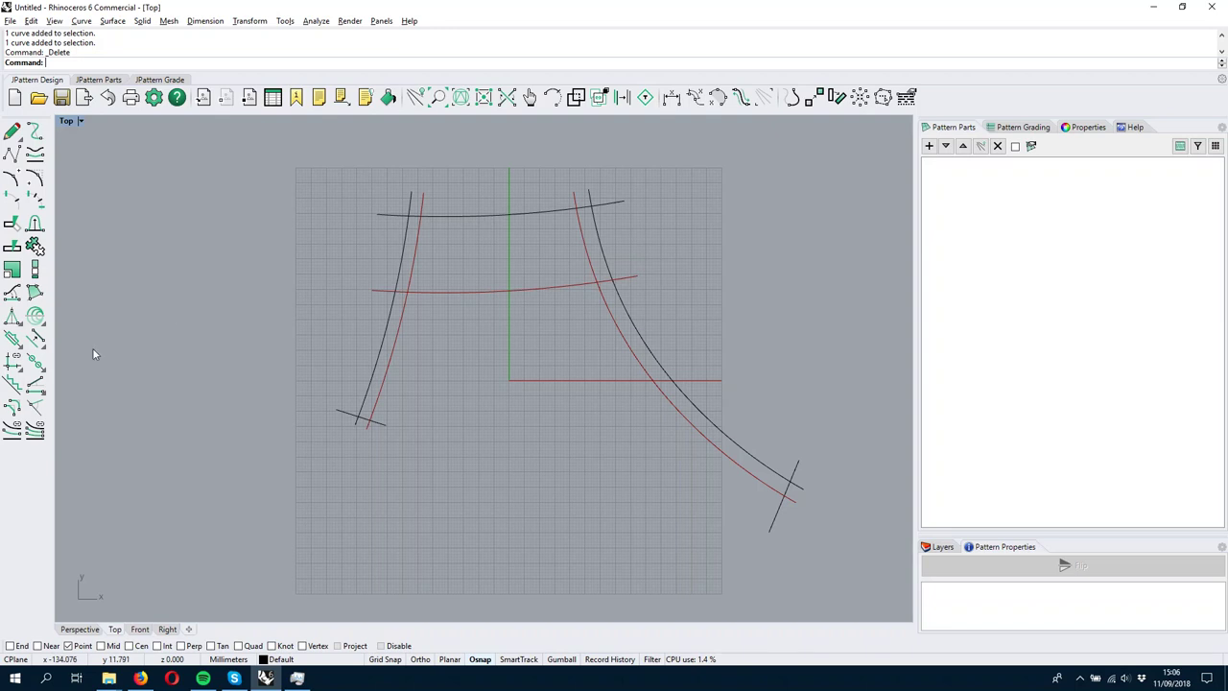
left_click(20, 366)
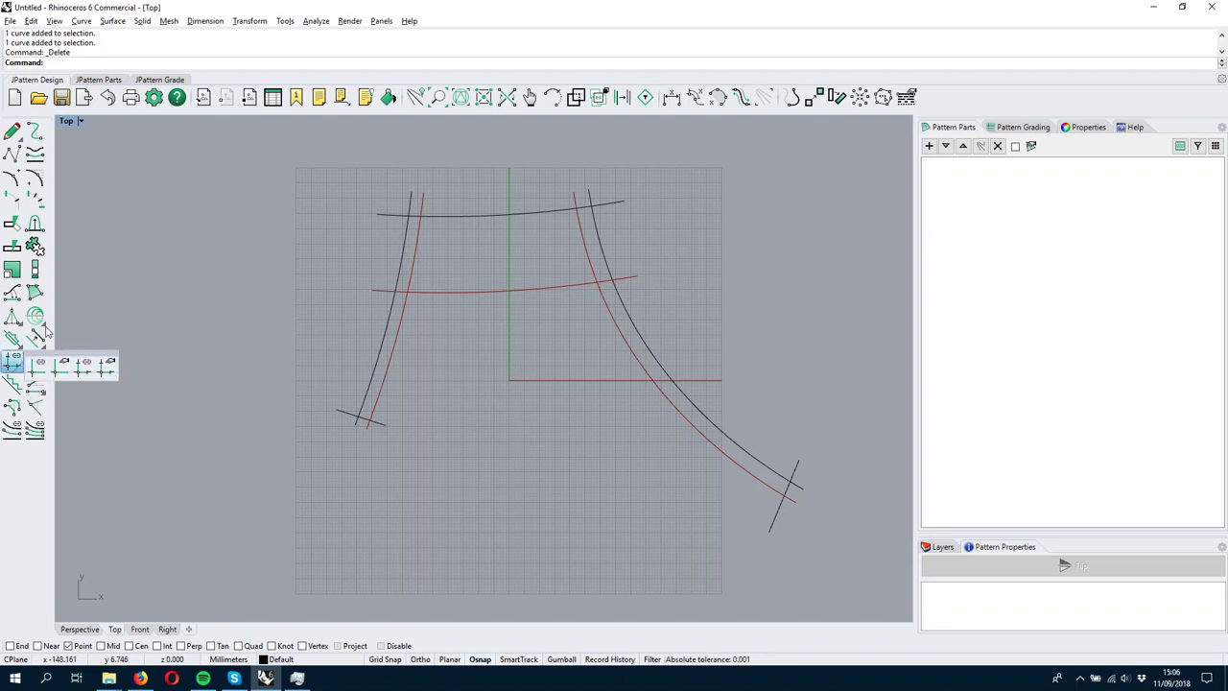
Chain the left, top and right black curves together with J_ChainCreate
left_click(36, 366)
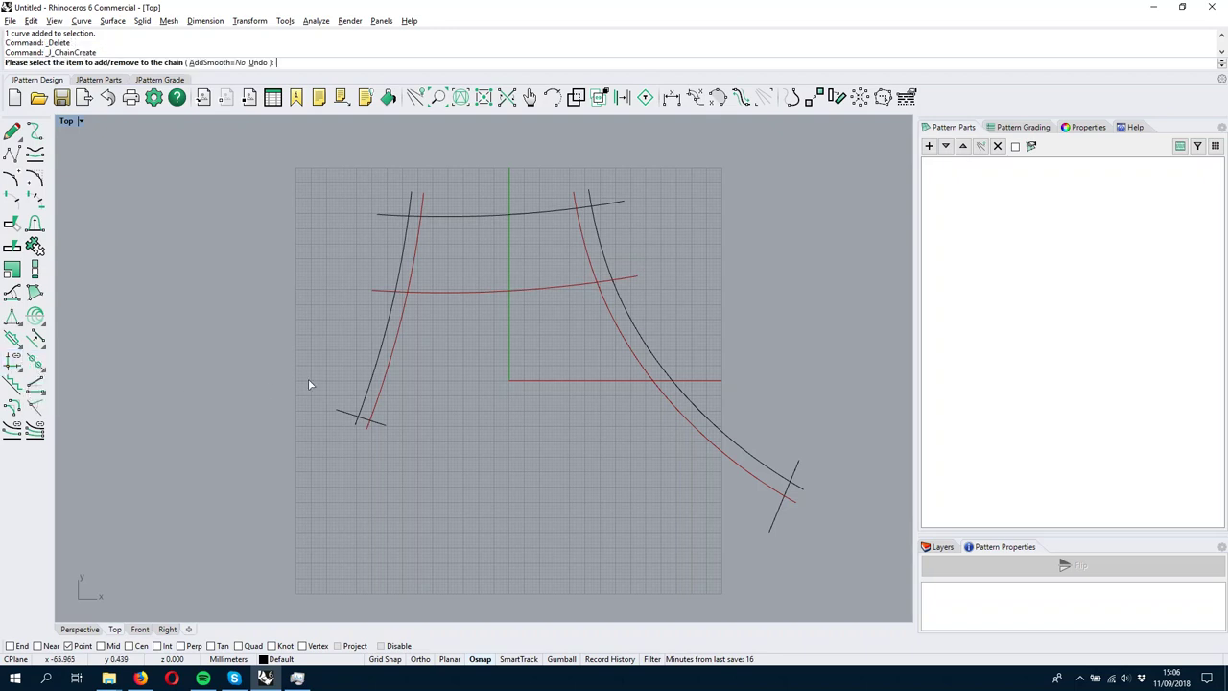
left_click(407, 241)
left_click(497, 217)
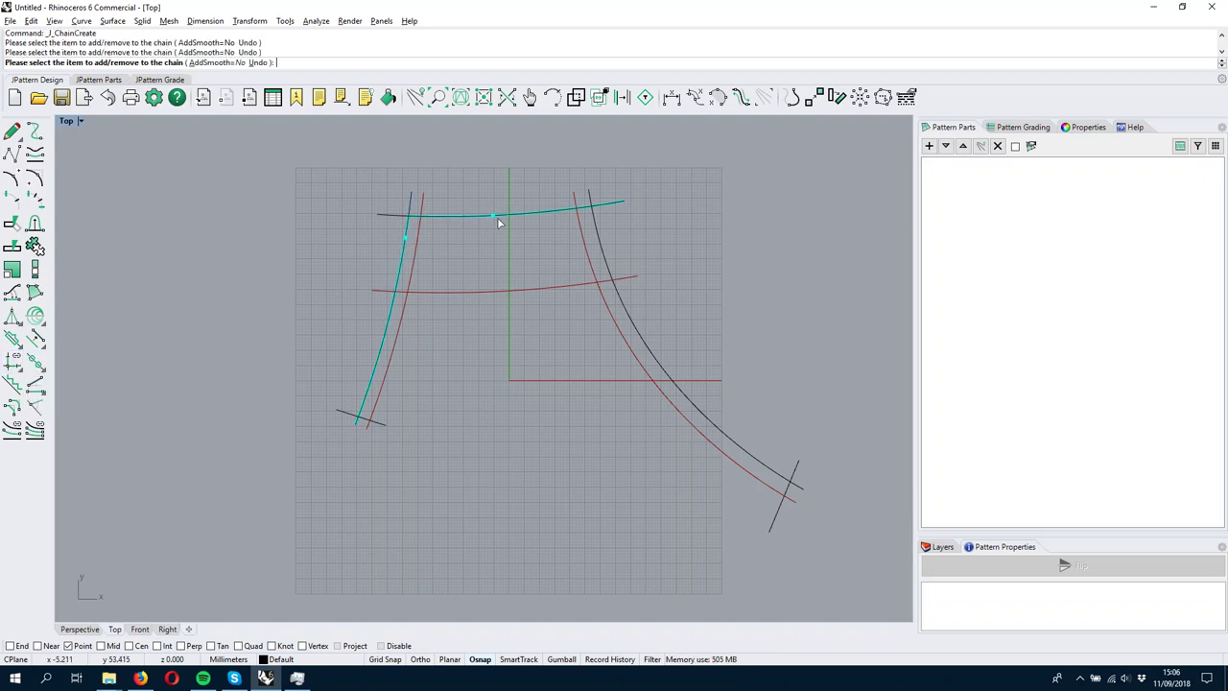
left_click(608, 237)
key("Return")
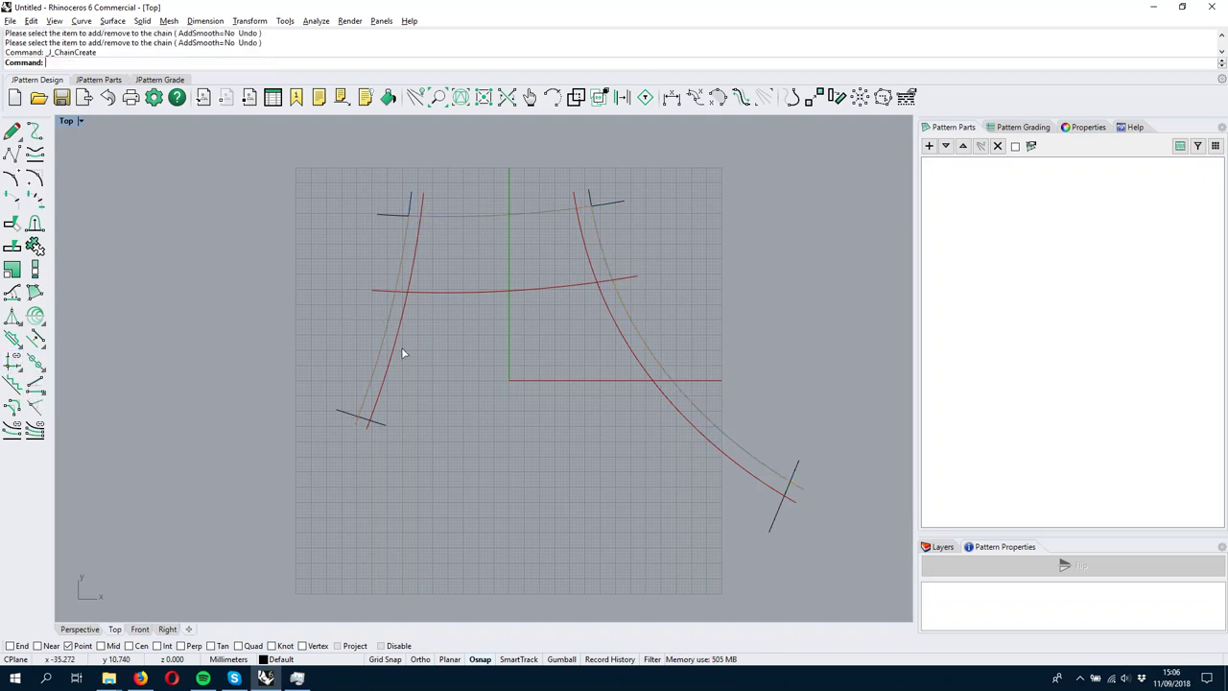
Chain the left, horizontal and right red curves into a second chain
key("Return")
left_click(403, 312)
left_click(447, 291)
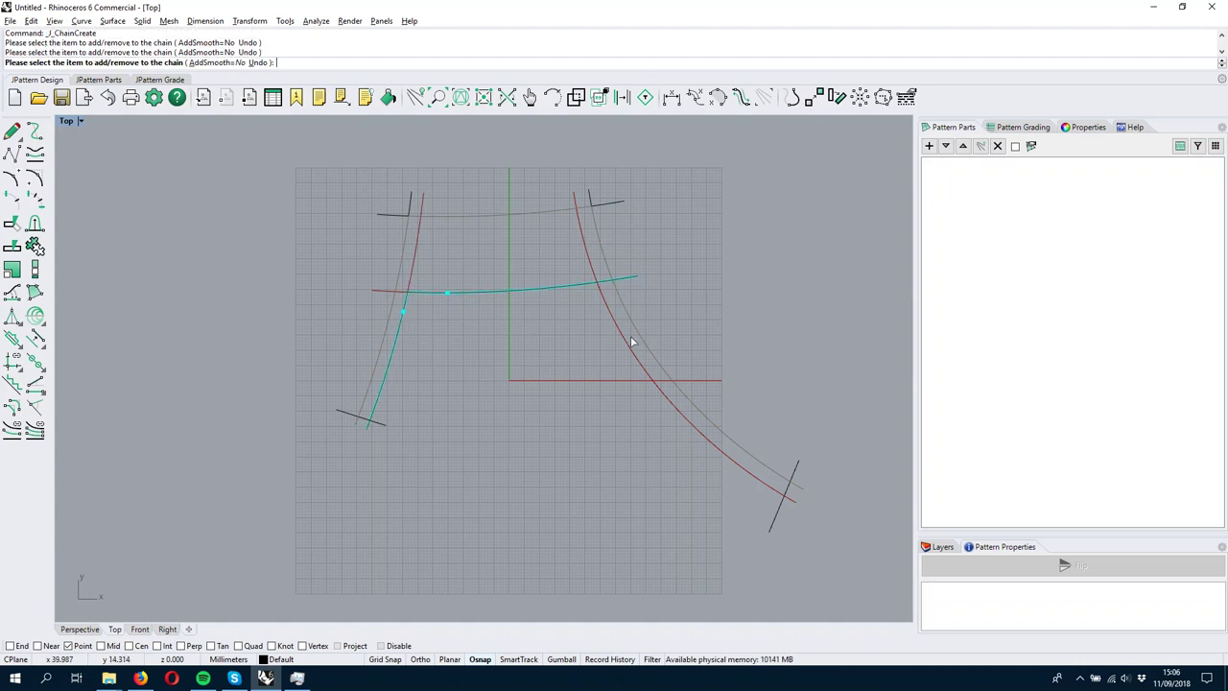
left_click(631, 342)
key("Return")
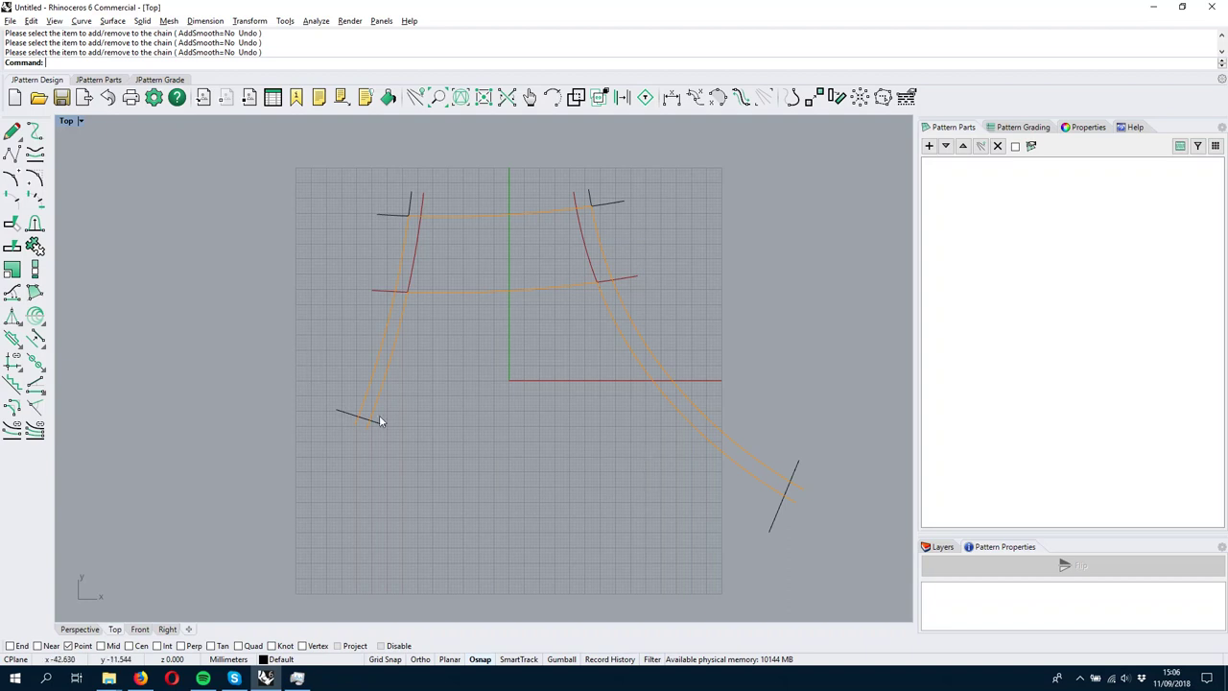
left_click(35, 293)
Build a boundary from the top base curve and the chained curves picked via the Selection Menu
left_click(514, 216)
left_click(514, 217)
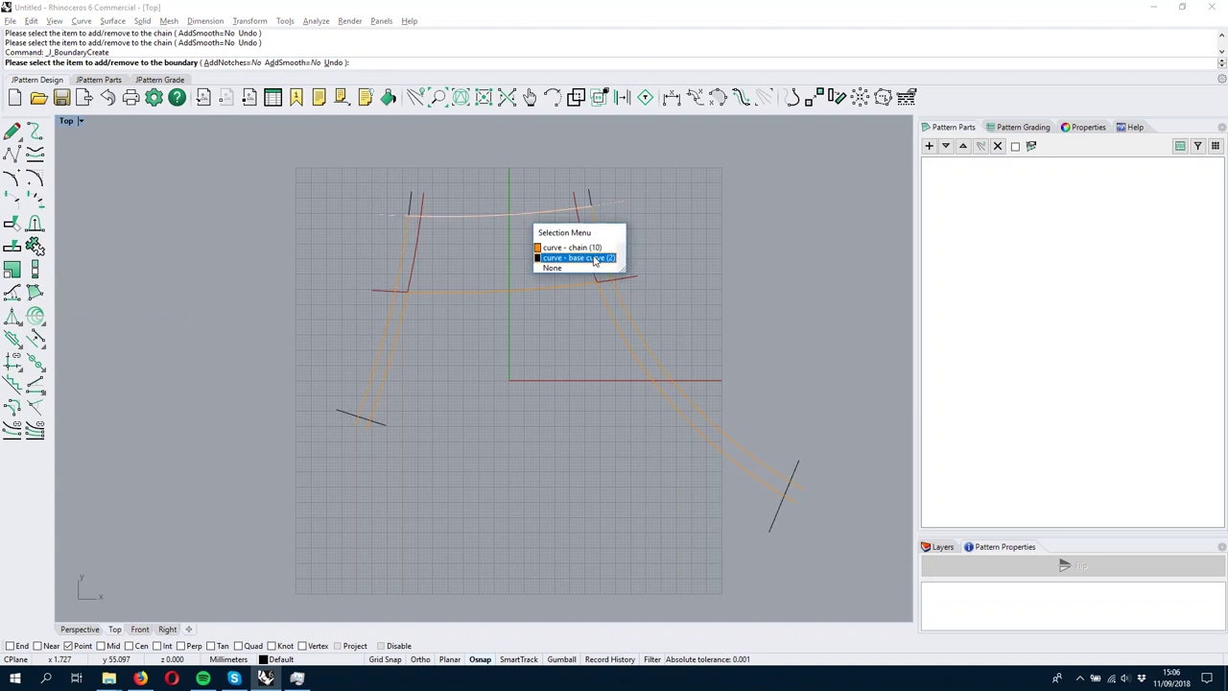
left_click(570, 250)
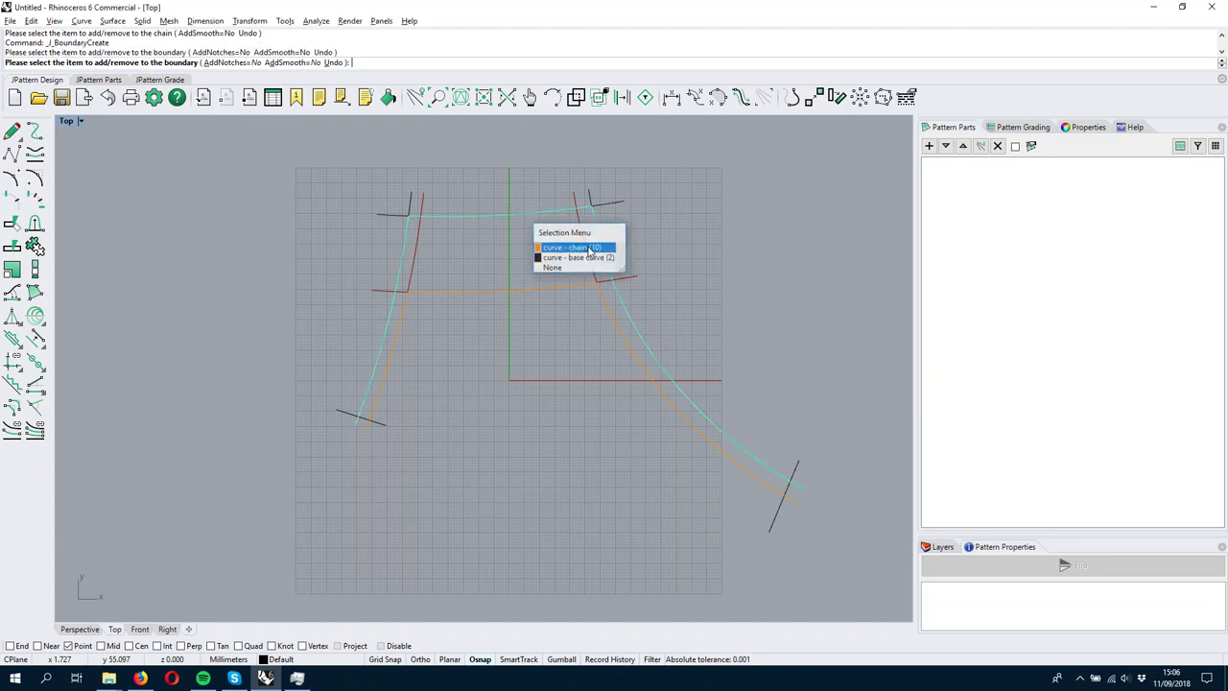
left_click(719, 451)
left_click(786, 494)
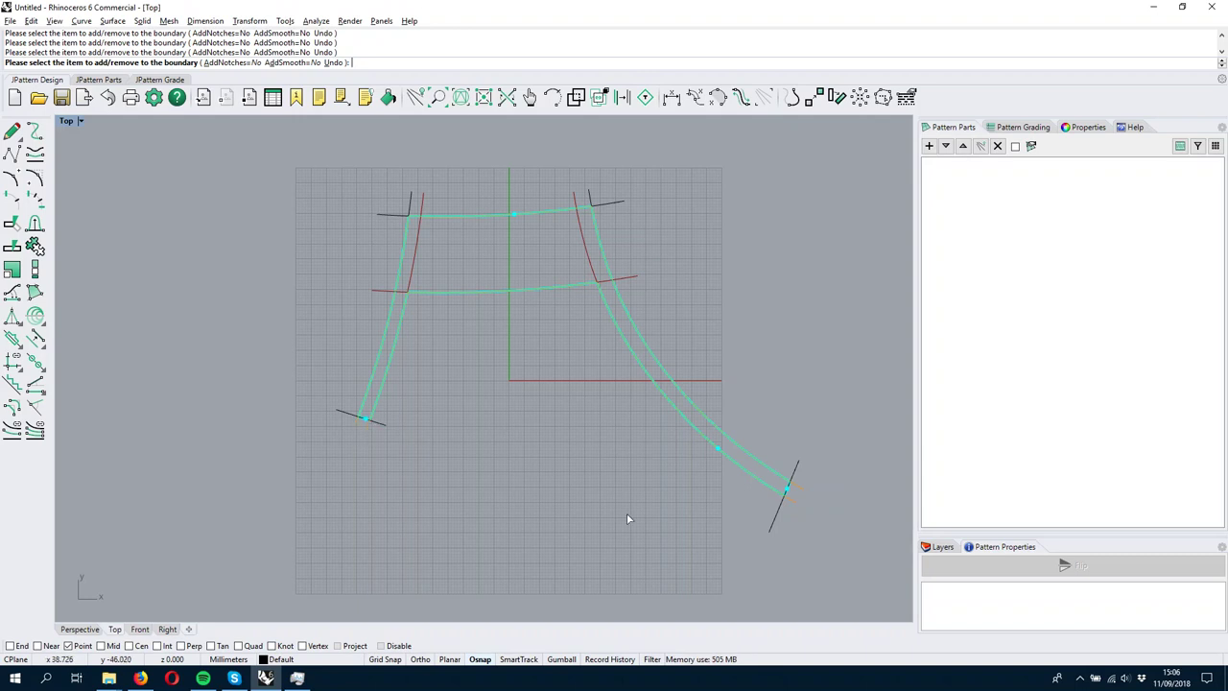
right_click(461, 382)
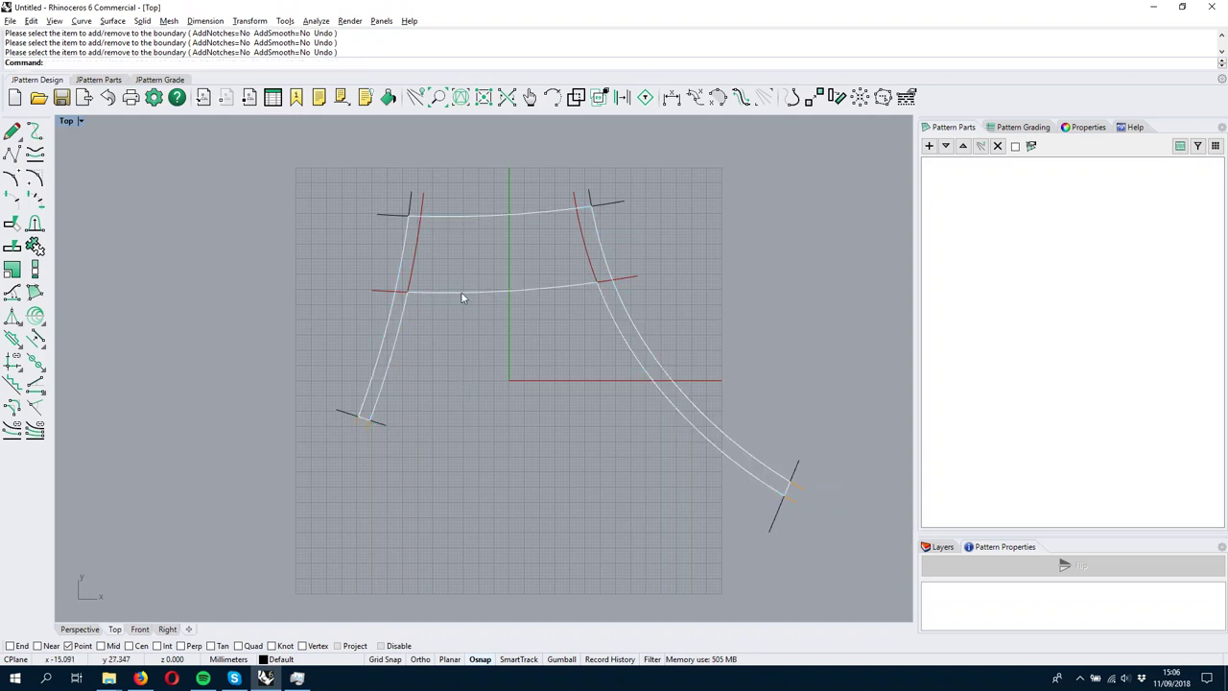
Select the new boundary from the list of overlapping curves
left_click(474, 294)
left_click(490, 378)
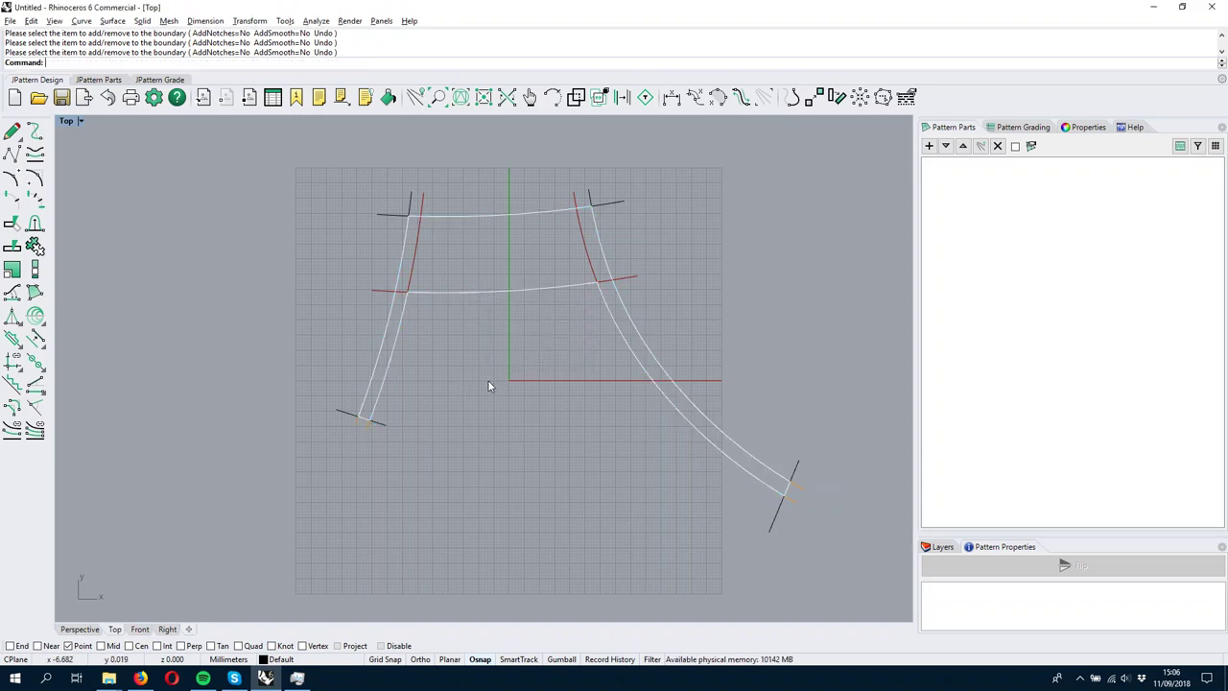
left_click(466, 294)
left_click(525, 346)
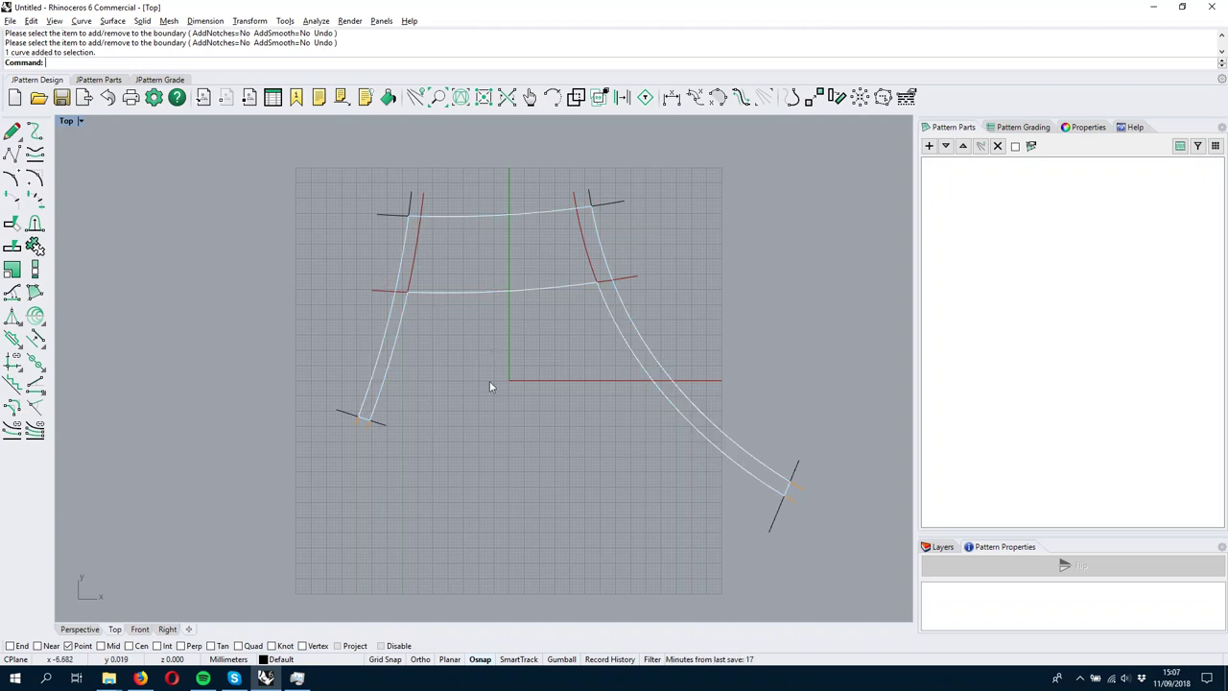
scroll(332, 257, "up", 3)
Smooth the chain's upper left and right corners with a 2.00 distance
scroll(389, 292, "down", 1)
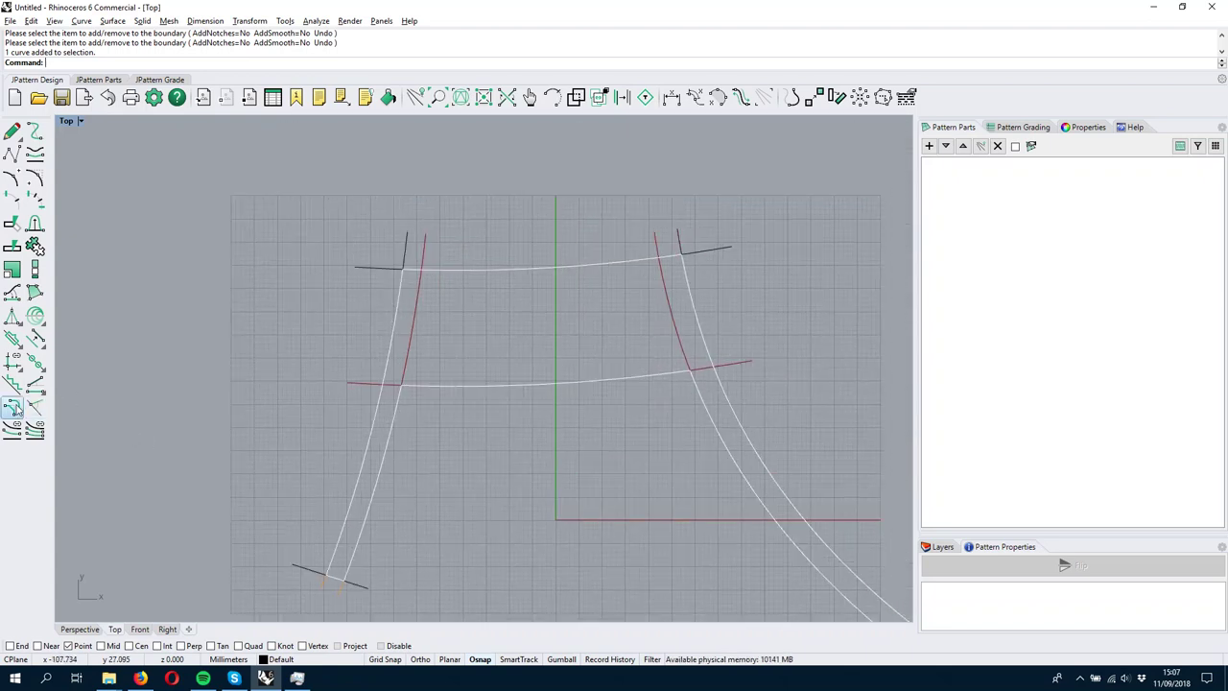
left_click(13, 406)
left_click(401, 274)
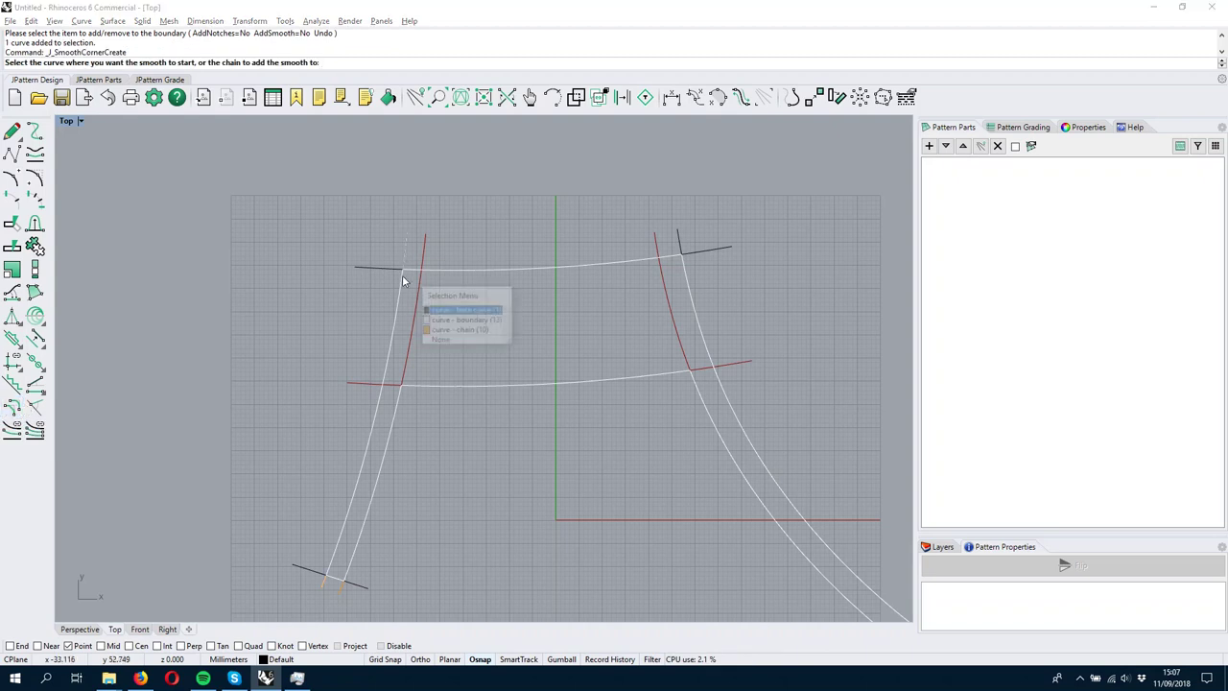
left_click(451, 329)
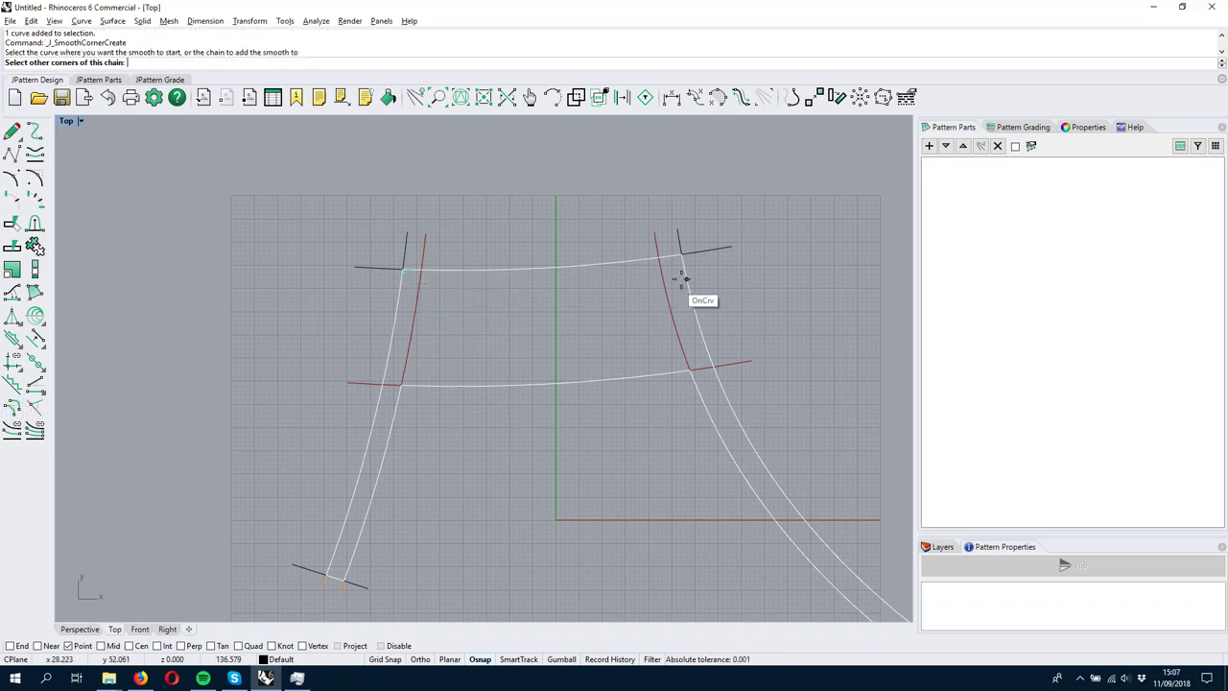
left_click(685, 275)
key("Return")
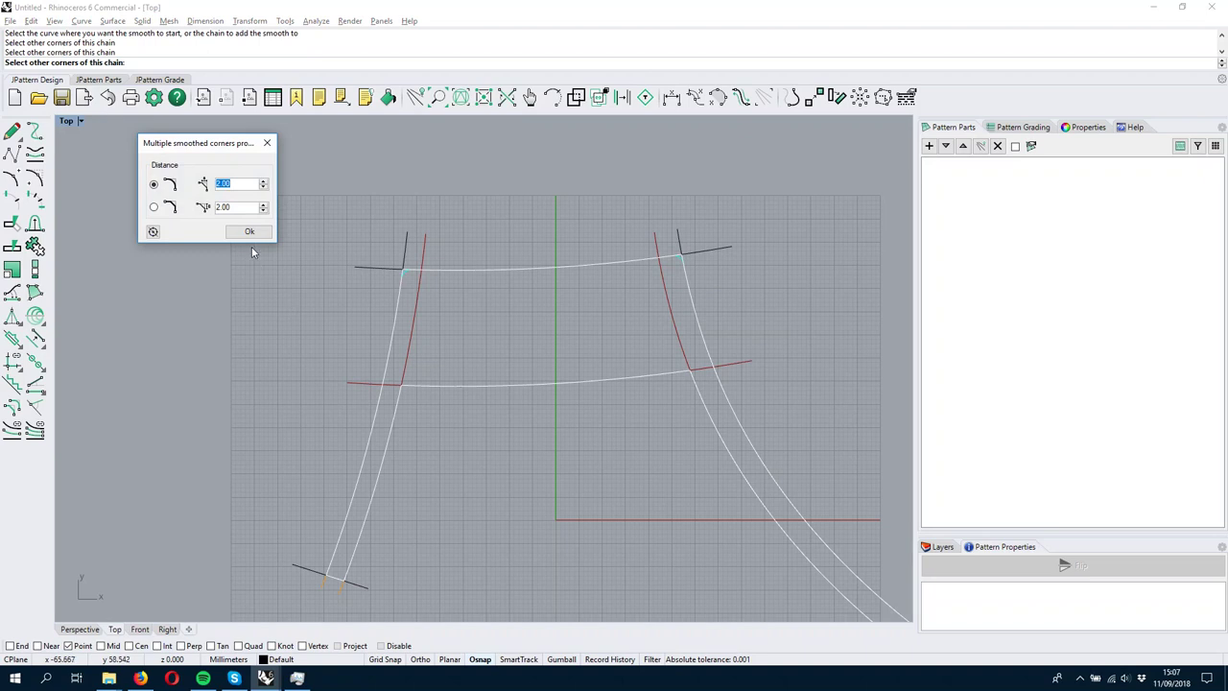
left_click(249, 231)
scroll(541, 203, "down", 2)
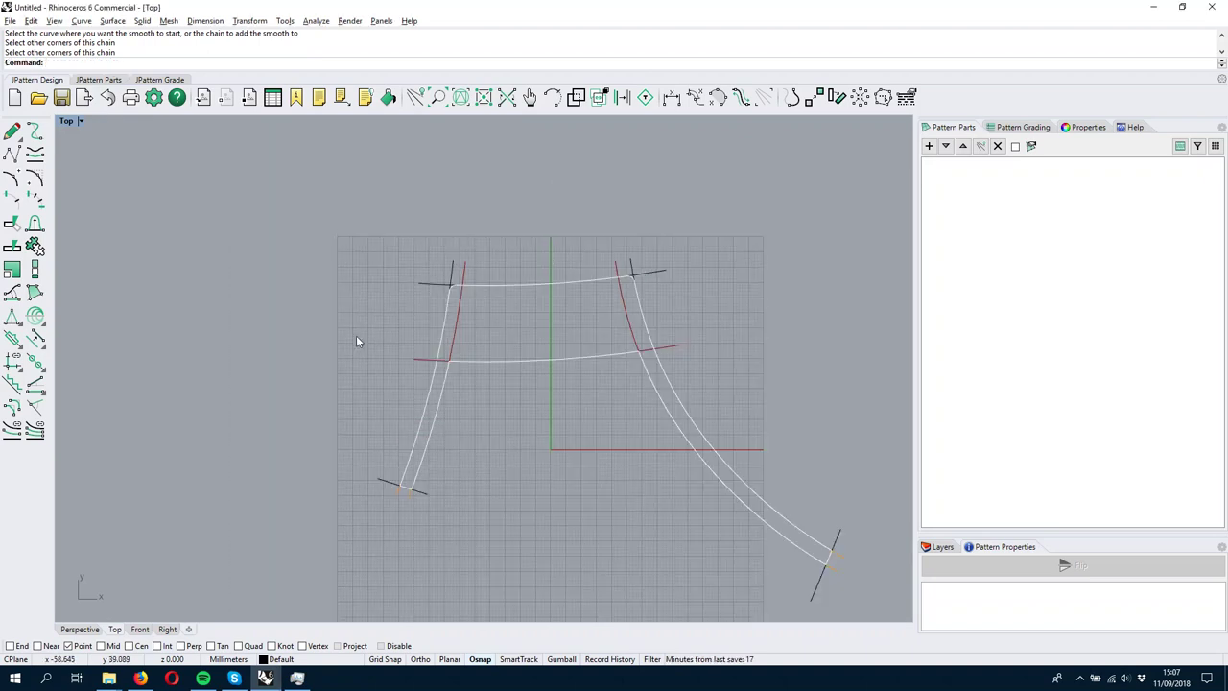
left_click(12, 130)
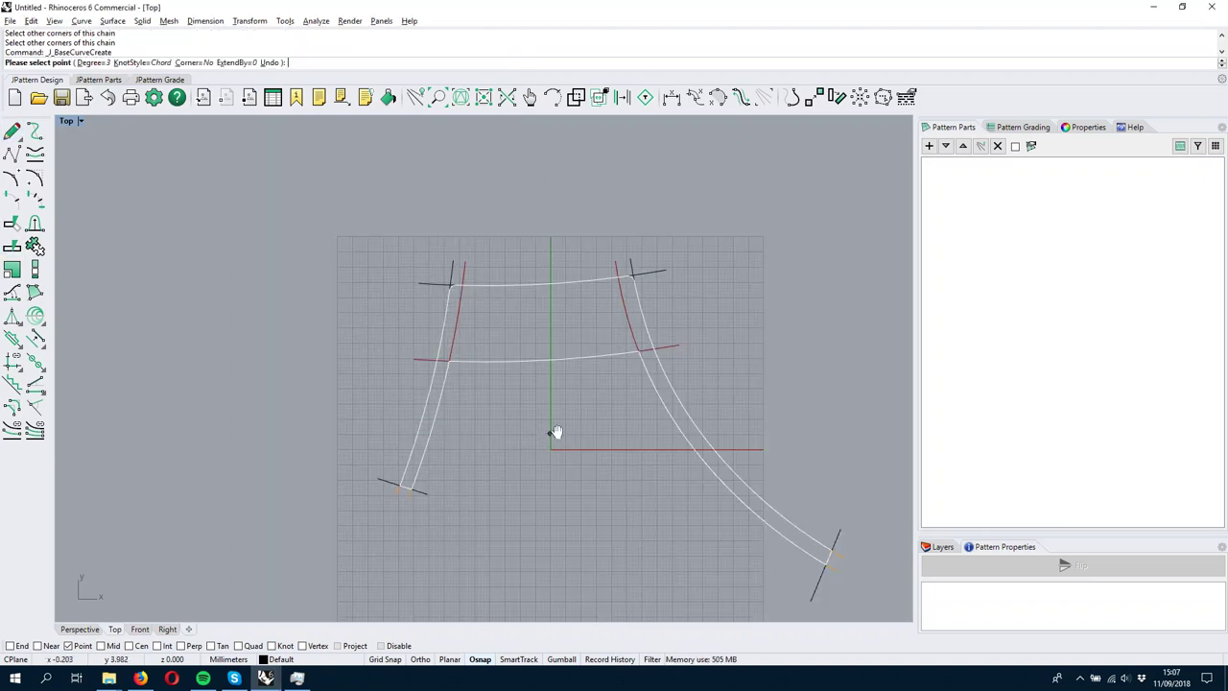
Draw a three-point base curve across the lower pattern from left to right
left_click(320, 355)
left_click(518, 394)
left_click(785, 404)
key("Return")
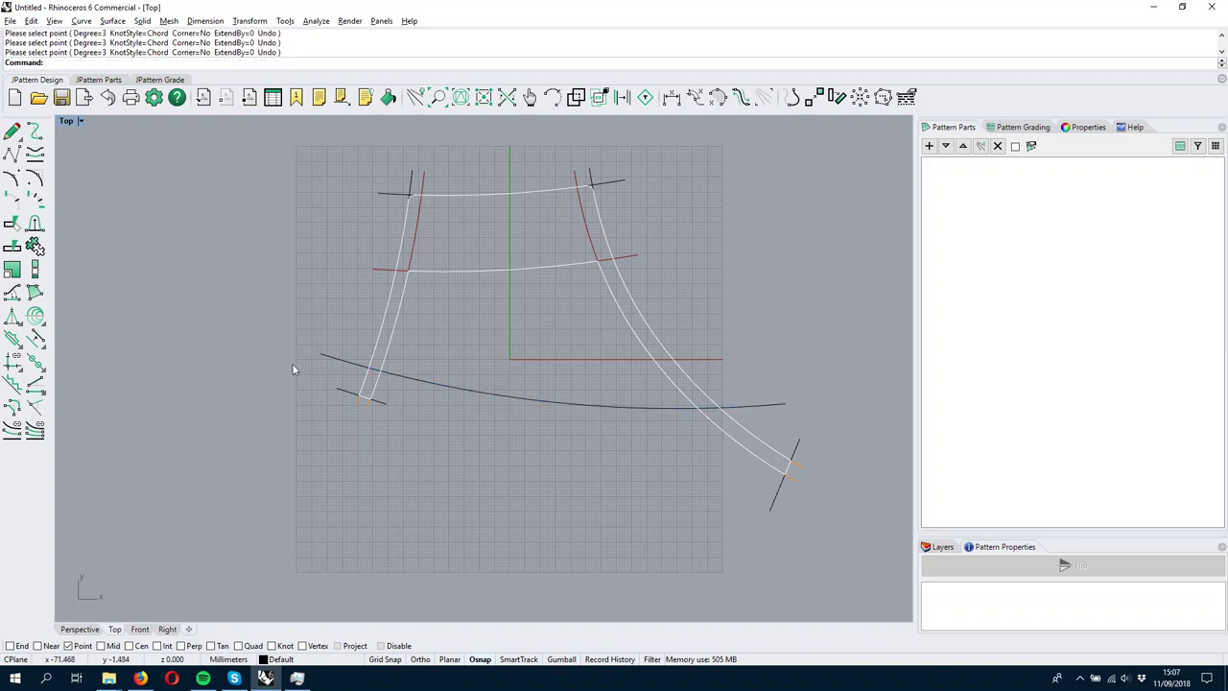
Create a second boundary from the side chains and the new lower curve, then select it
left_click(12, 293)
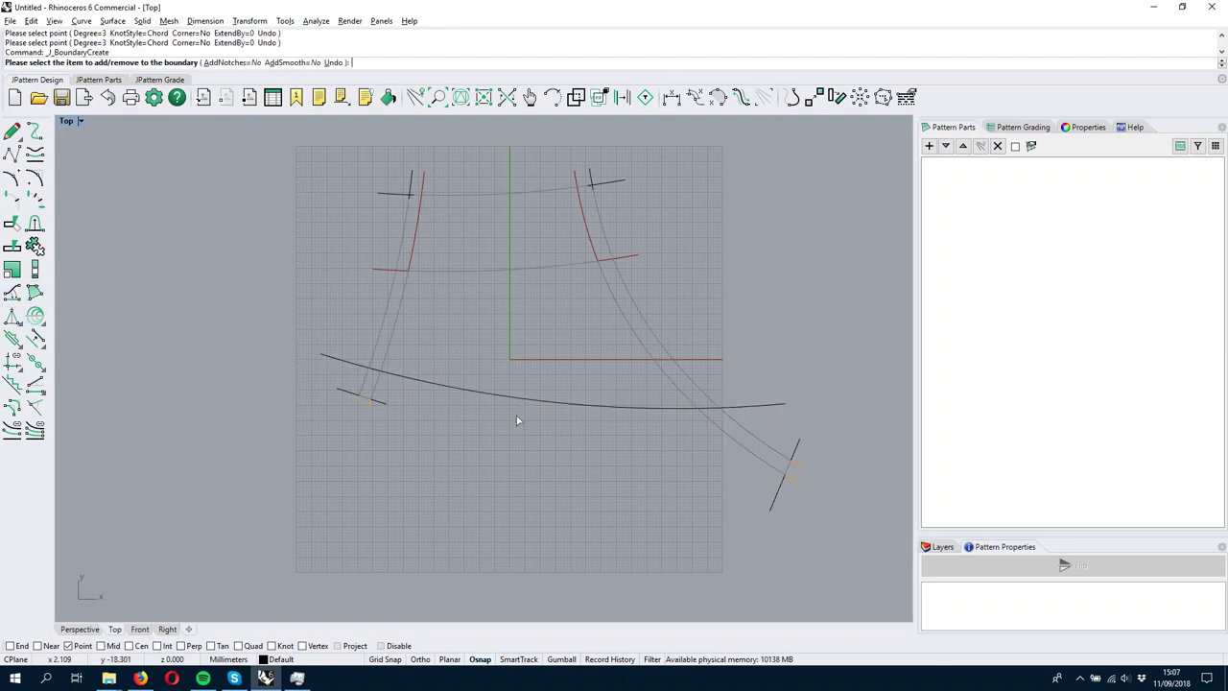
left_click(383, 324)
left_click(453, 368)
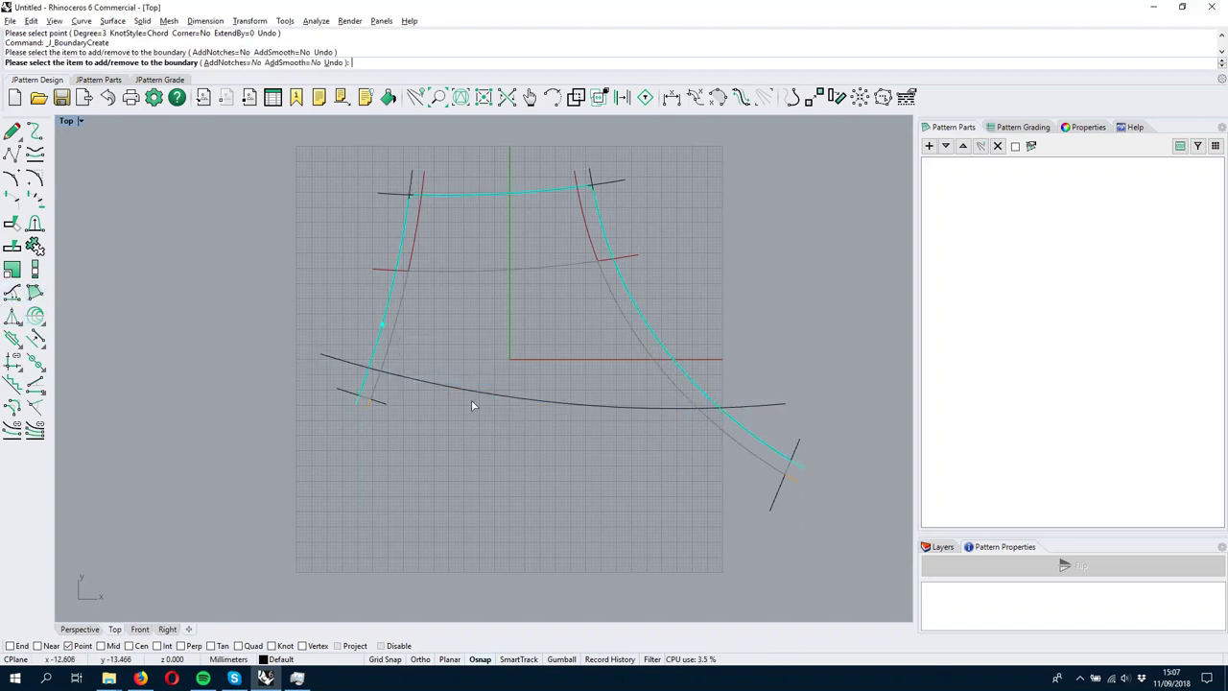
left_click(470, 390)
key("Return")
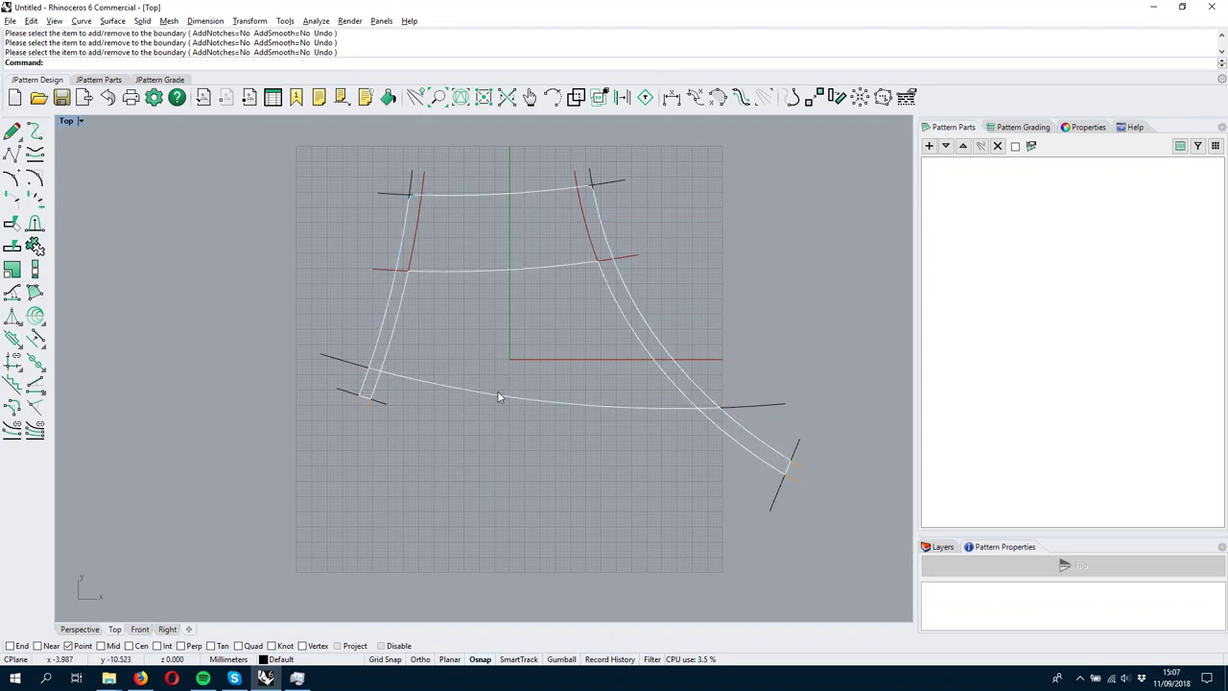
left_click(497, 396)
left_click(543, 425)
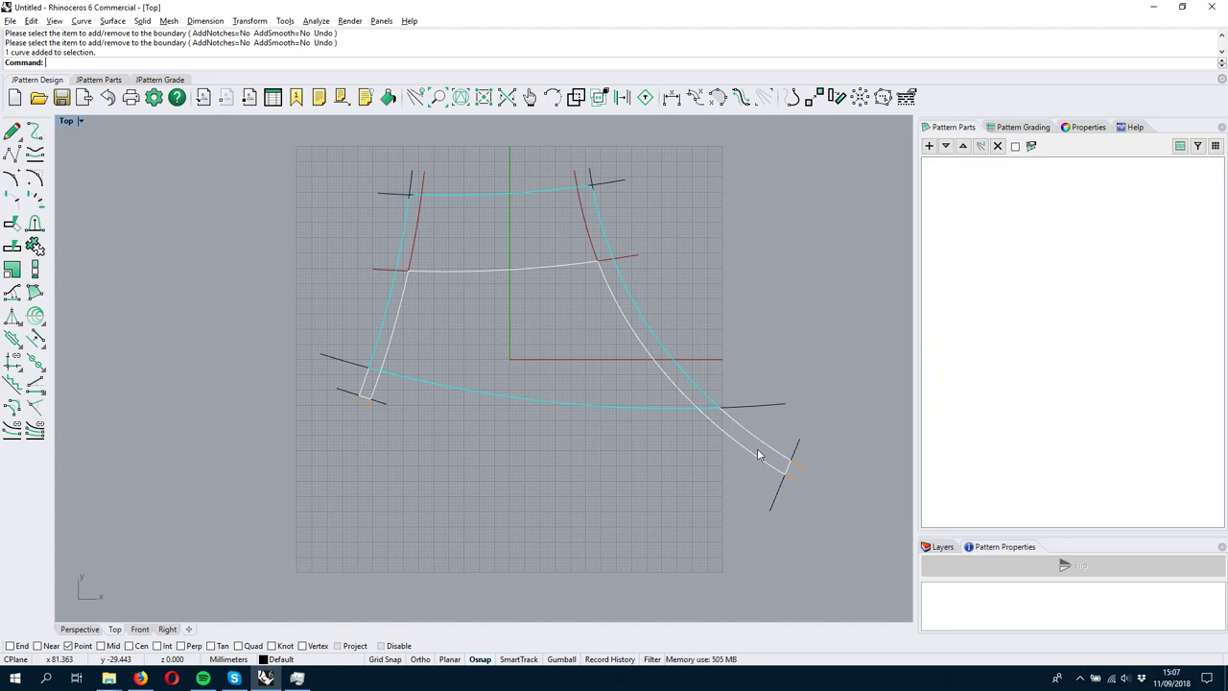
Show chain (10)'s dependants, highlight boundaries (12) and (16), and reposition and enlarge the dialog
left_click(478, 214)
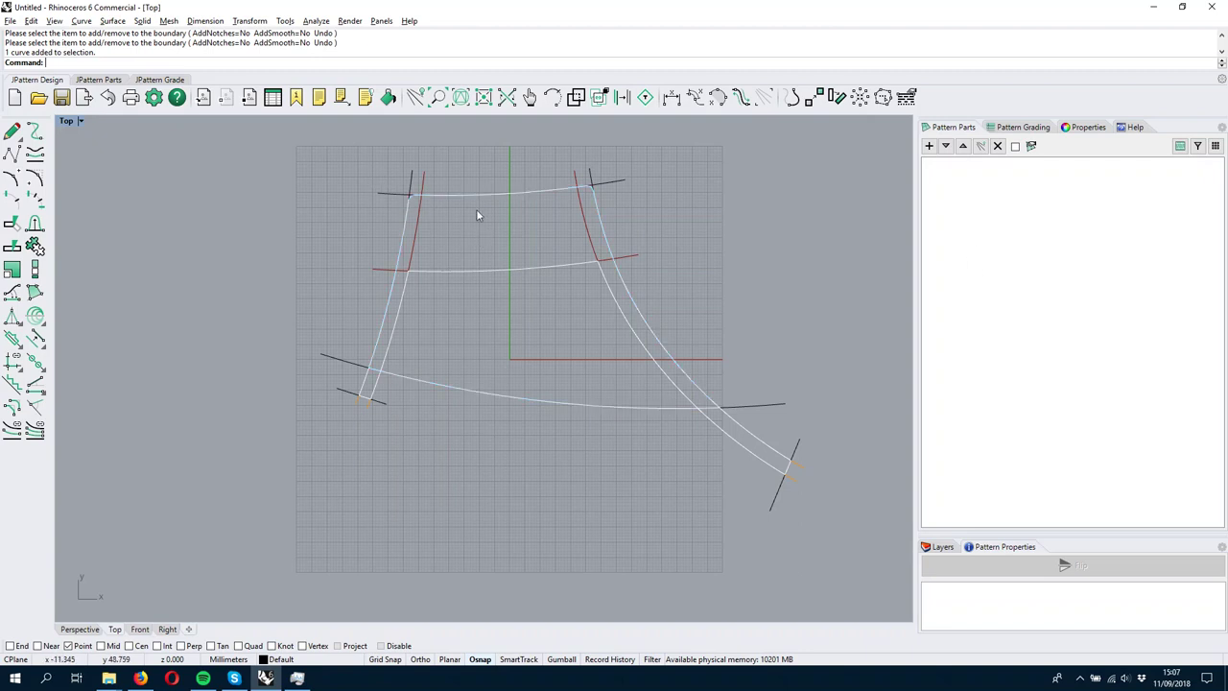
left_click(477, 196)
left_click(516, 243)
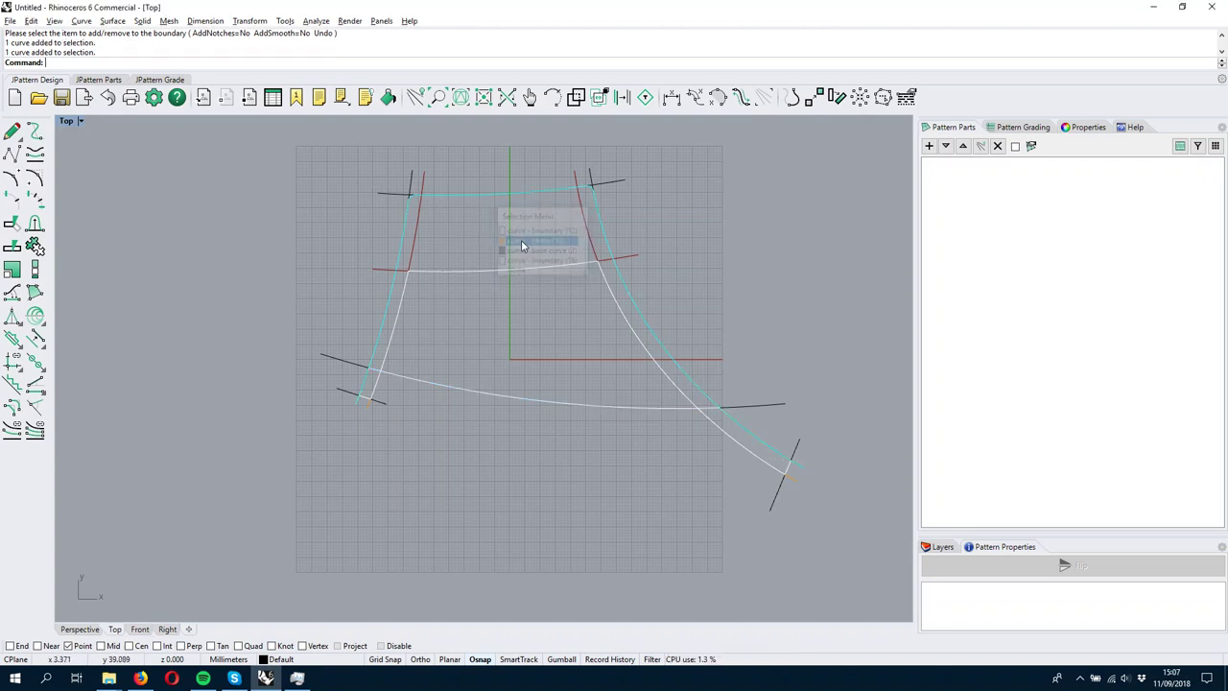
left_click(483, 97)
left_click(335, 205)
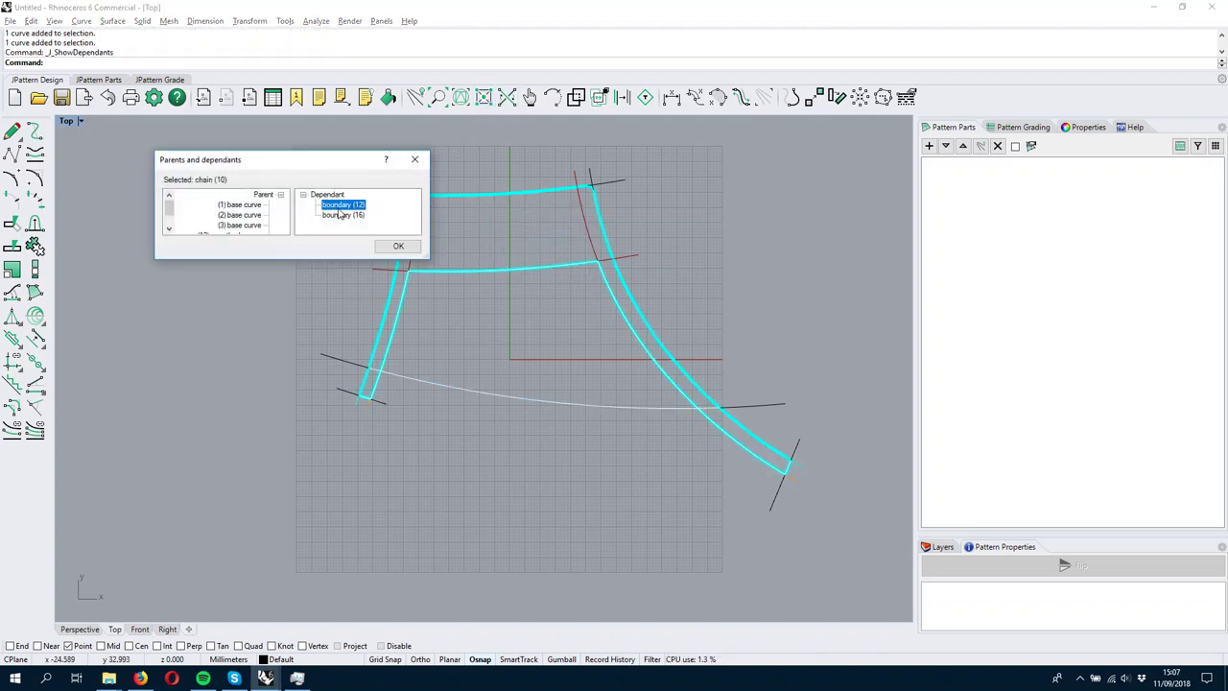
left_click(341, 215)
left_click_drag(334, 161, 222, 145)
left_click_drag(314, 241, 296, 298)
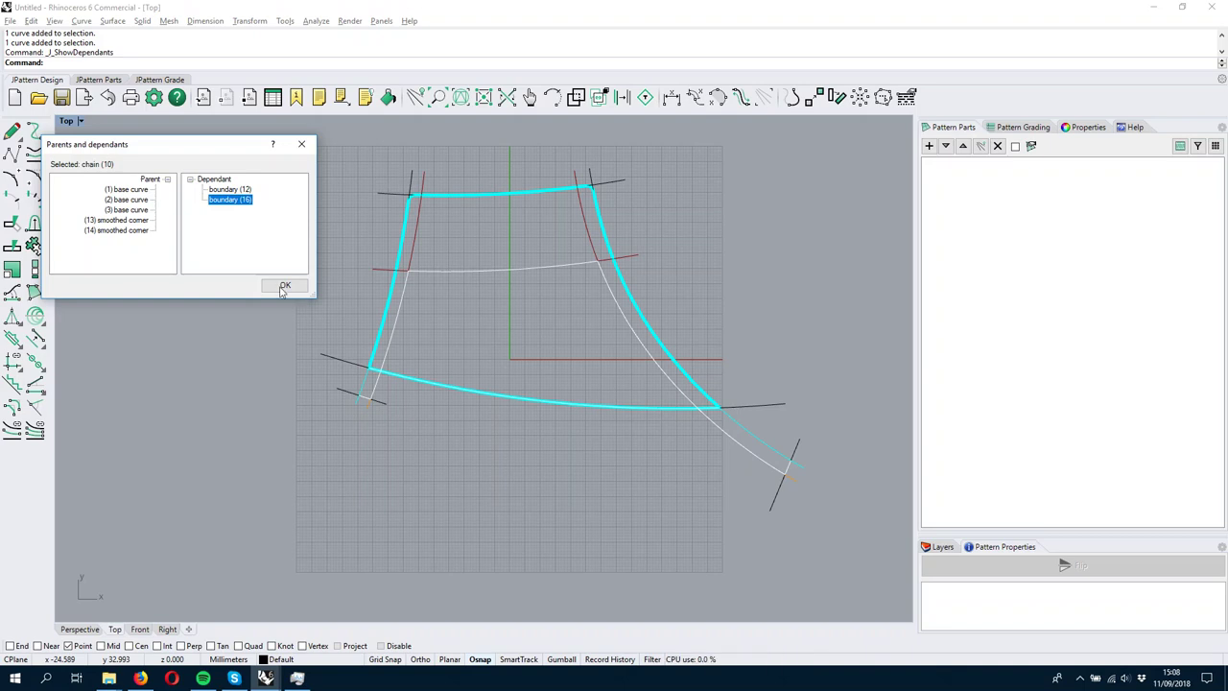
left_click(301, 144)
Start J_ChainCreate from the chain flyout, then reselect chain (10) from the Selection Menu
left_click(13, 362)
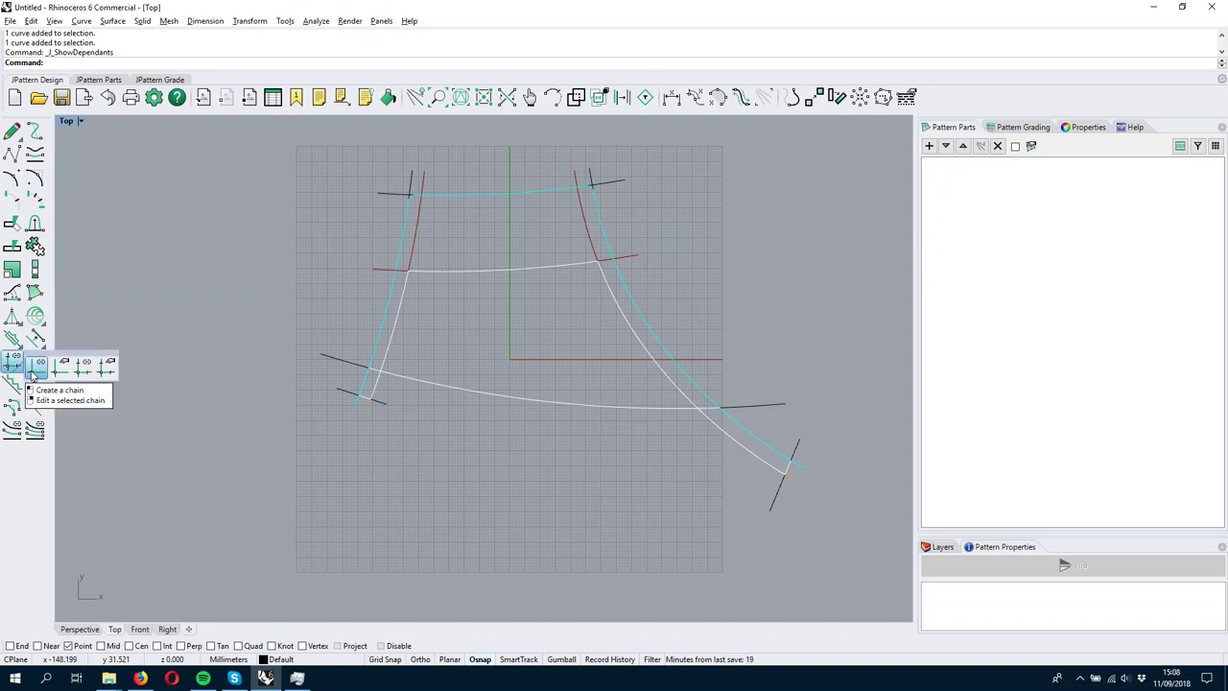
left_click(38, 370)
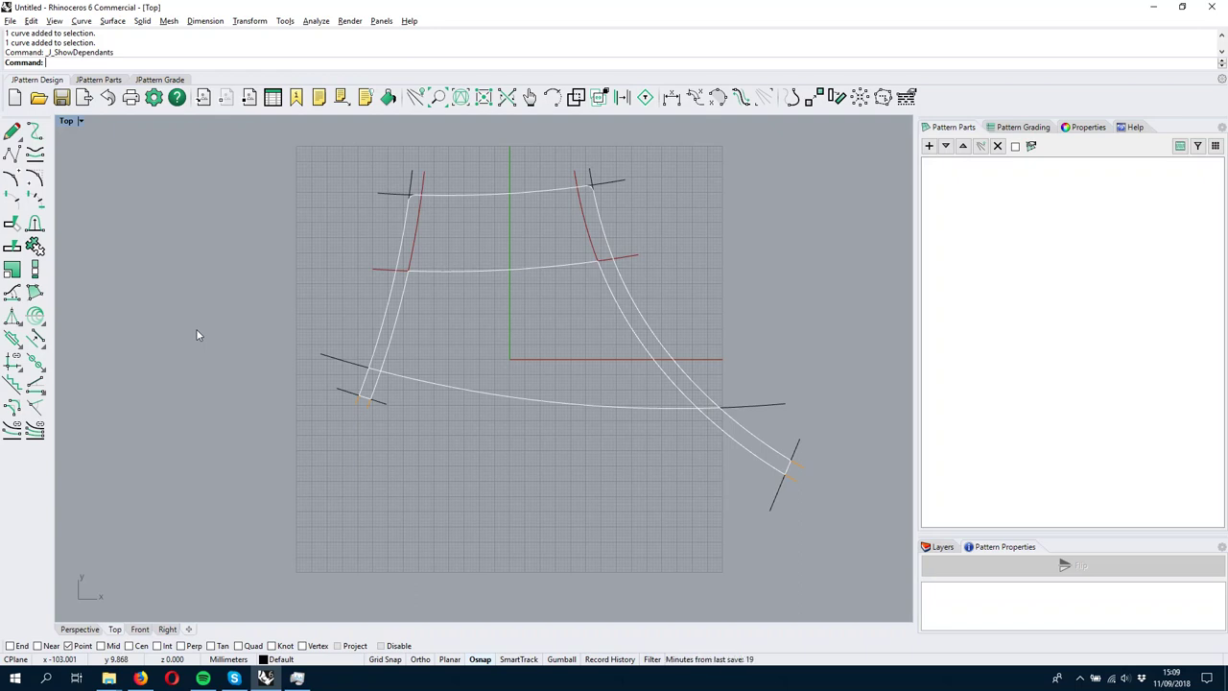
left_click(574, 195)
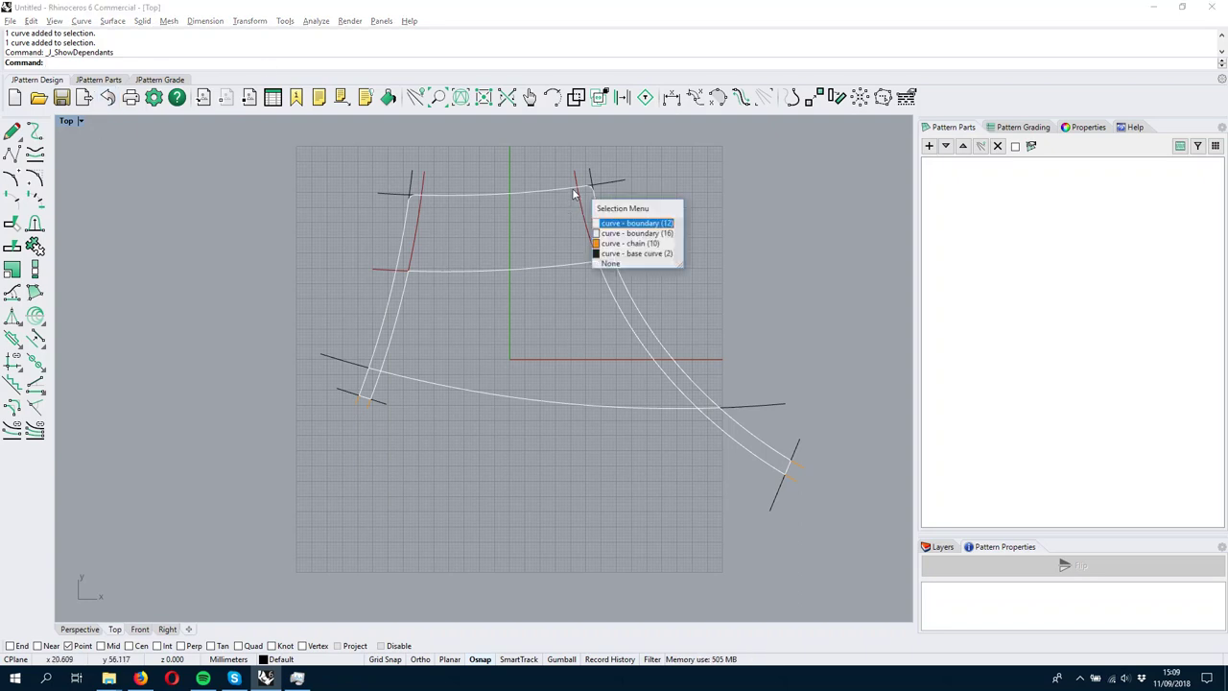
left_click(630, 243)
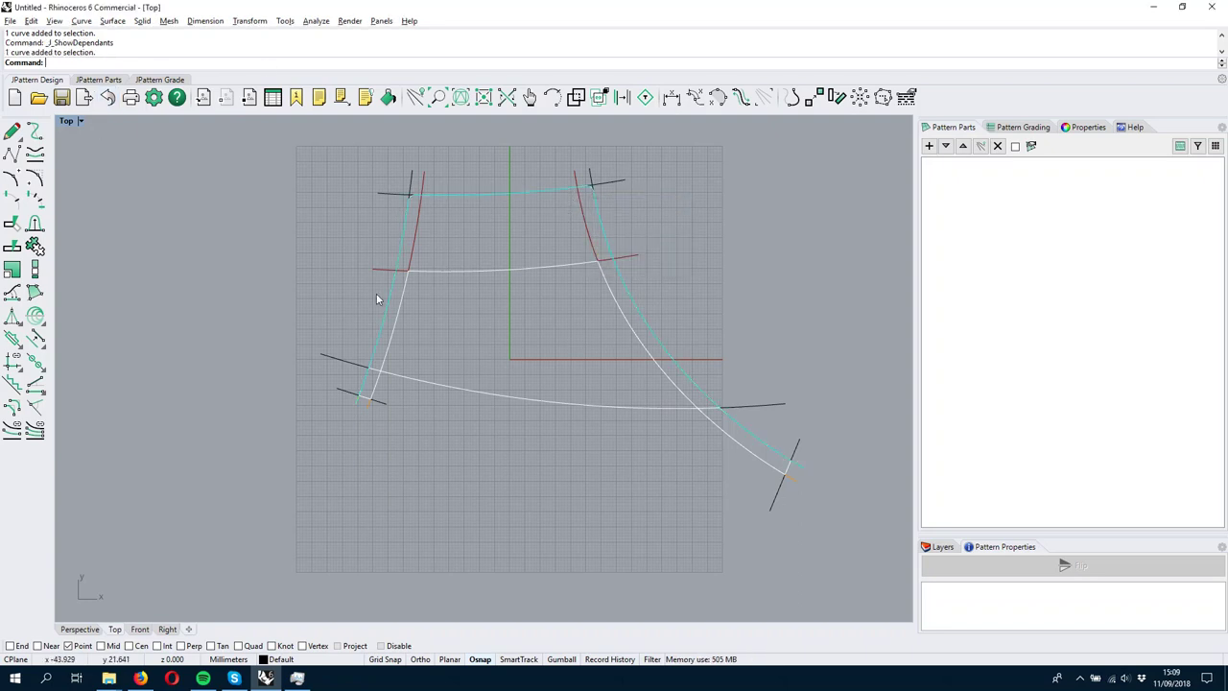